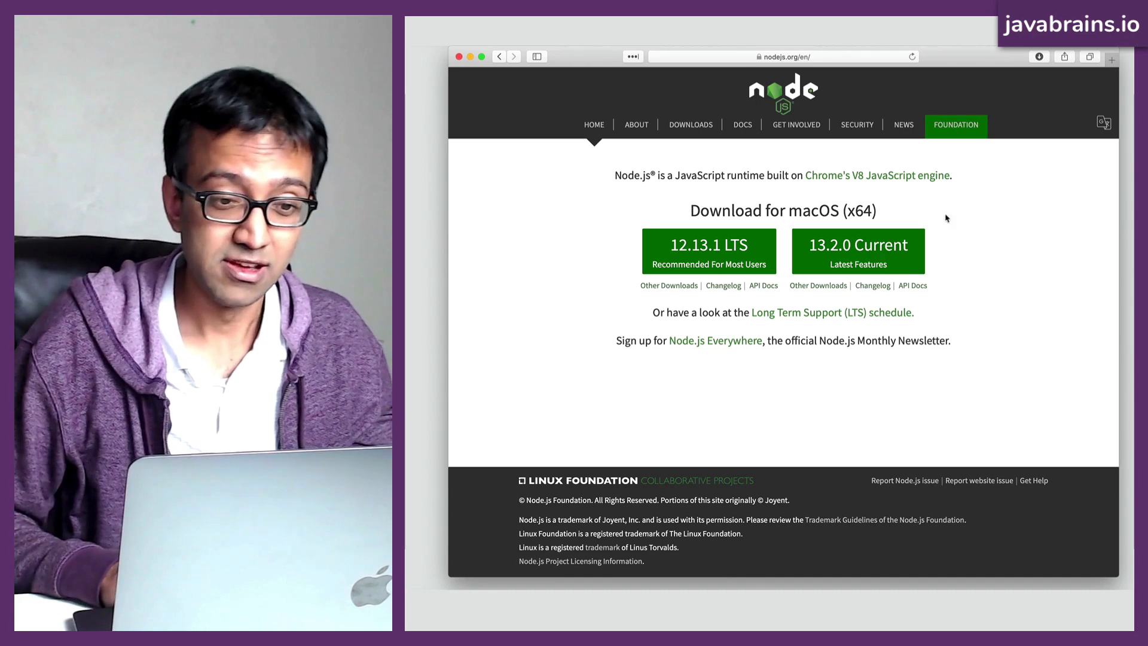
Step: Download the Node.js 13.2.0 Current release for macOS from nodejs.org, allowing the download
double_click(804, 205)
left_click(996, 231)
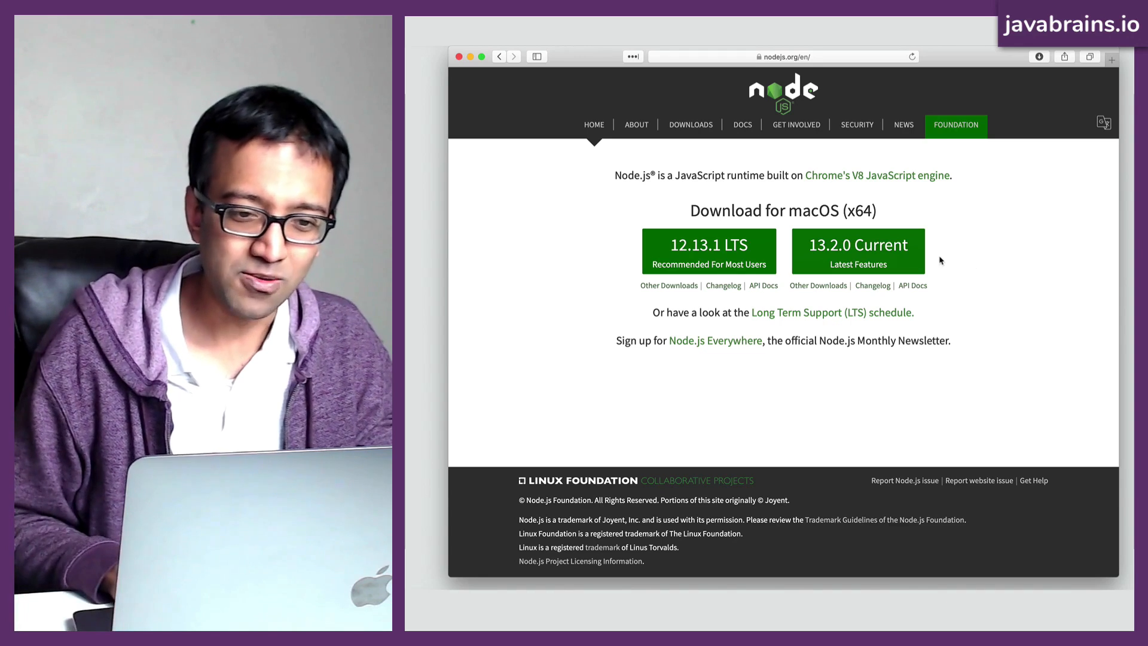
left_click(920, 264)
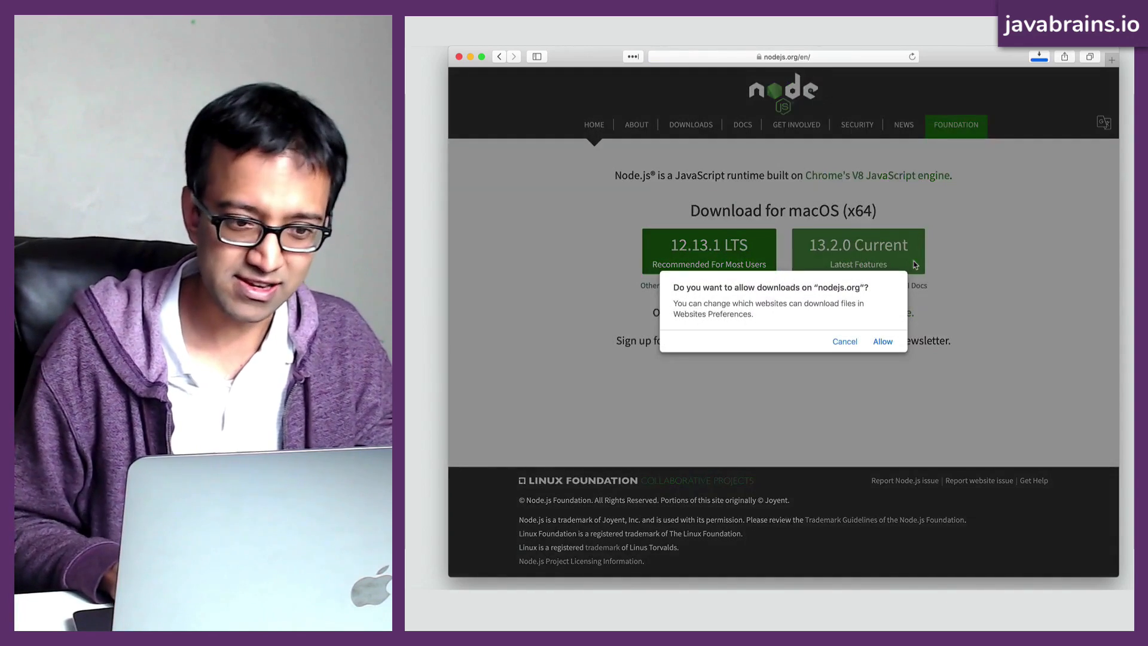
left_click(883, 342)
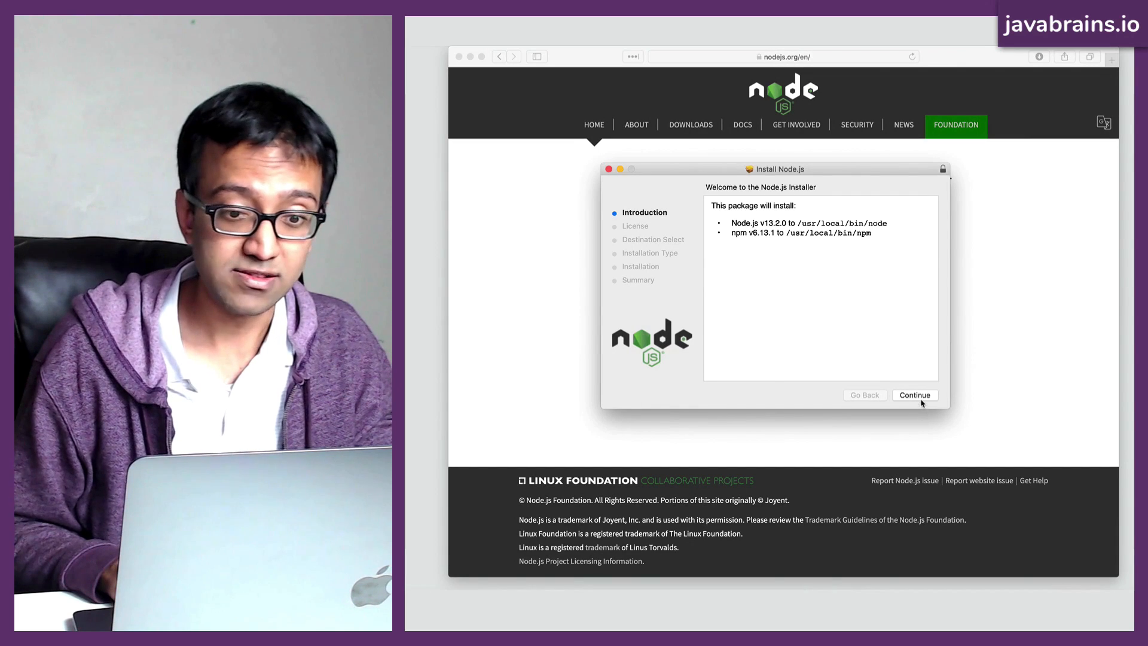
Step: Run the macOS installer through introduction and license agreement and start the standard install
left_click(917, 396)
left_click(923, 398)
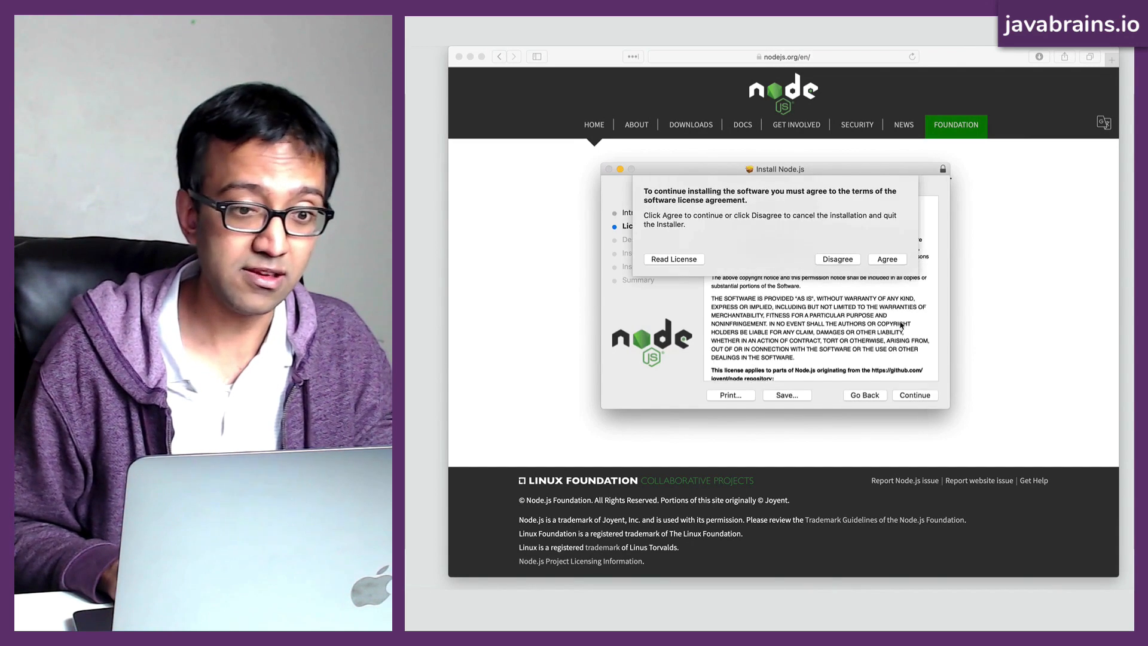
left_click(888, 259)
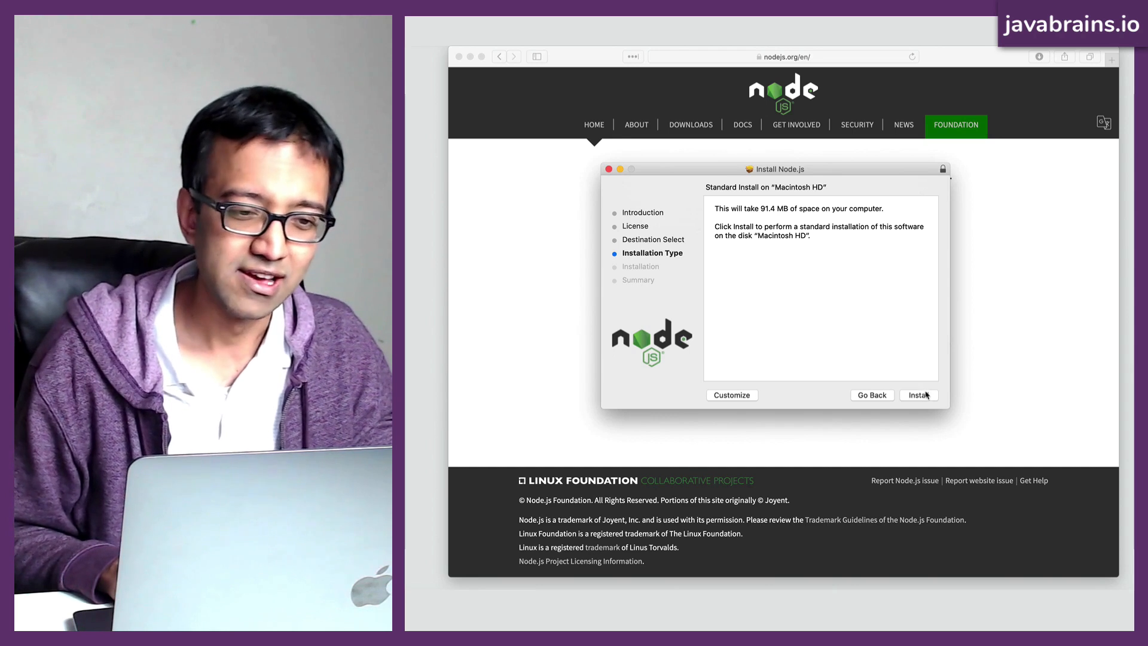
left_click(918, 395)
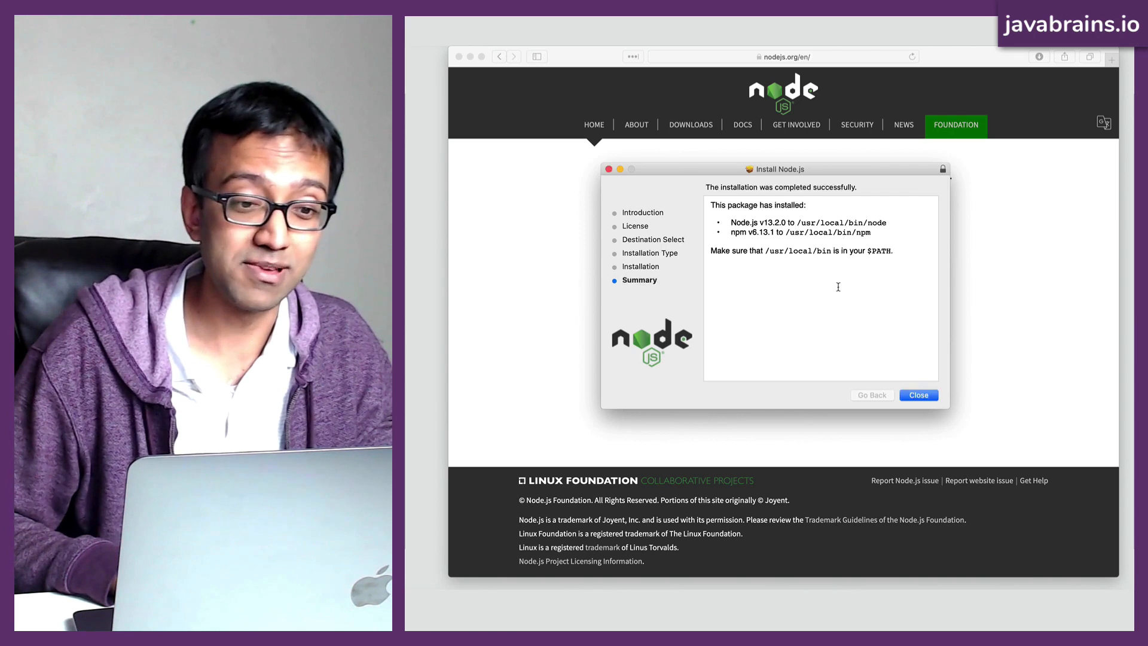
left_click_drag(732, 221, 884, 277)
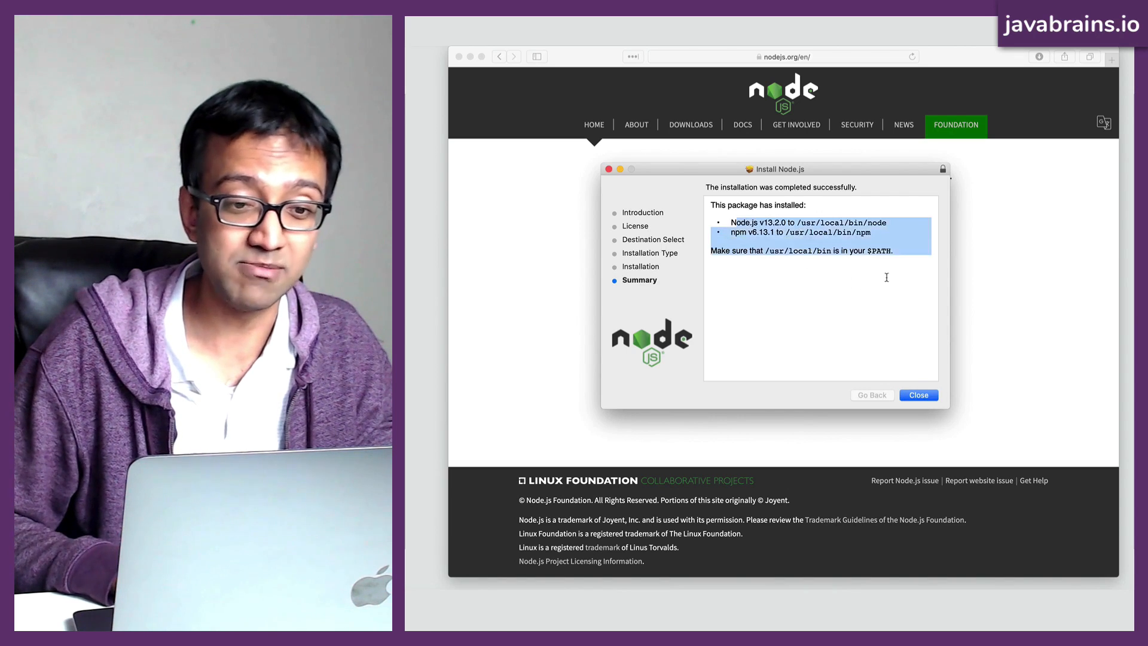
left_click(886, 277)
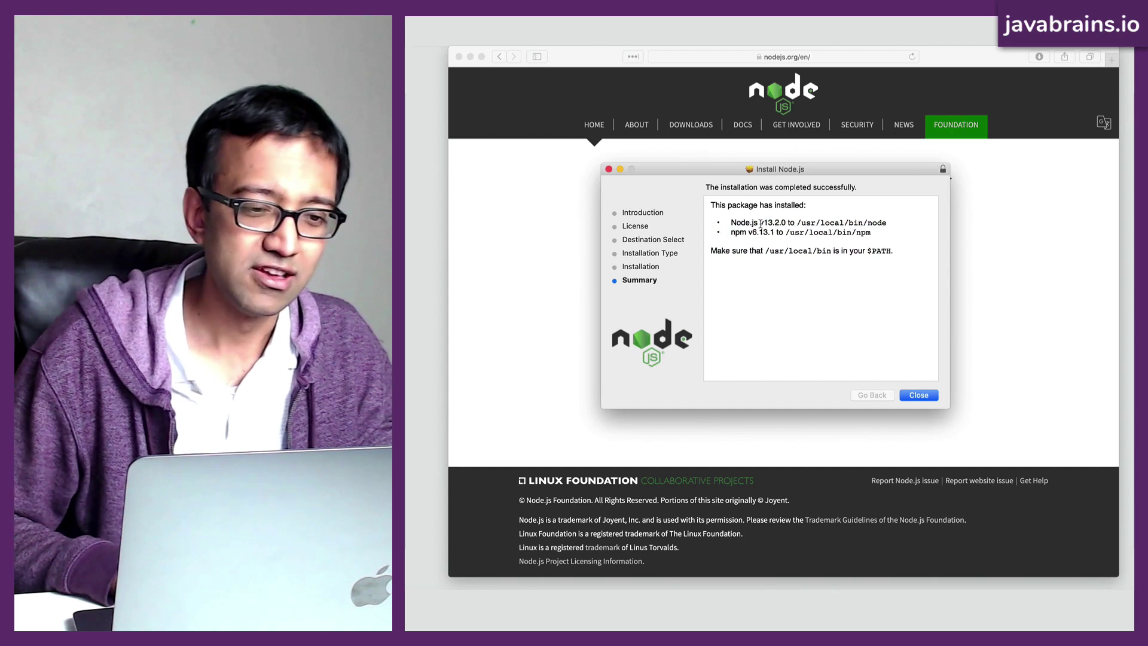
left_click_drag(732, 221, 861, 220)
left_click(798, 221)
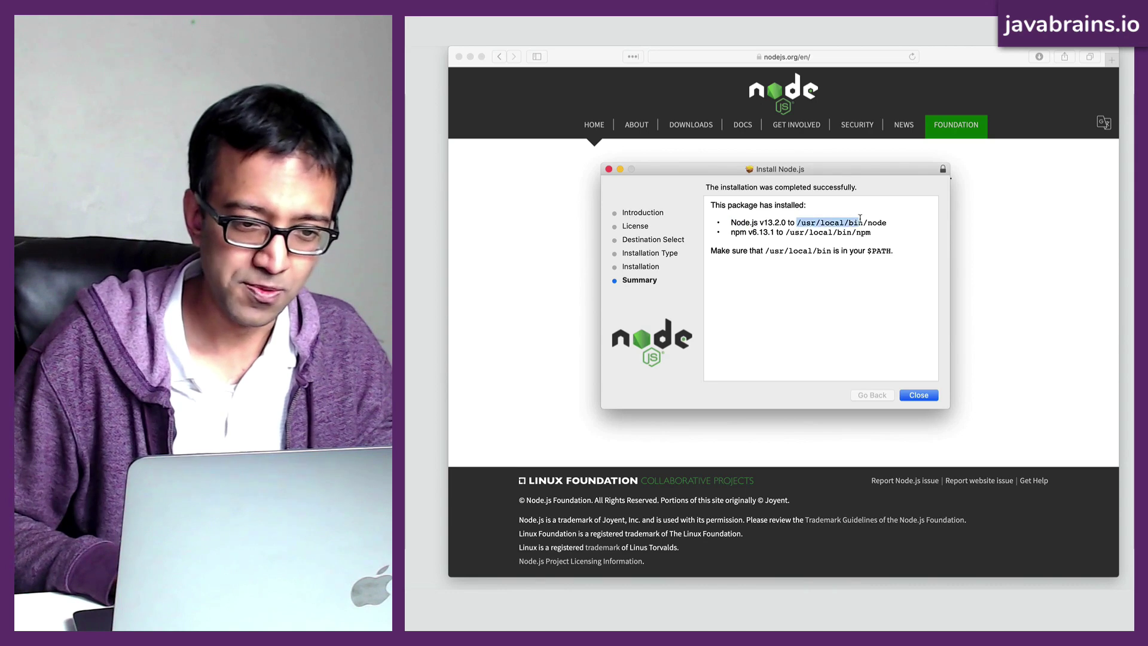
left_click(893, 221)
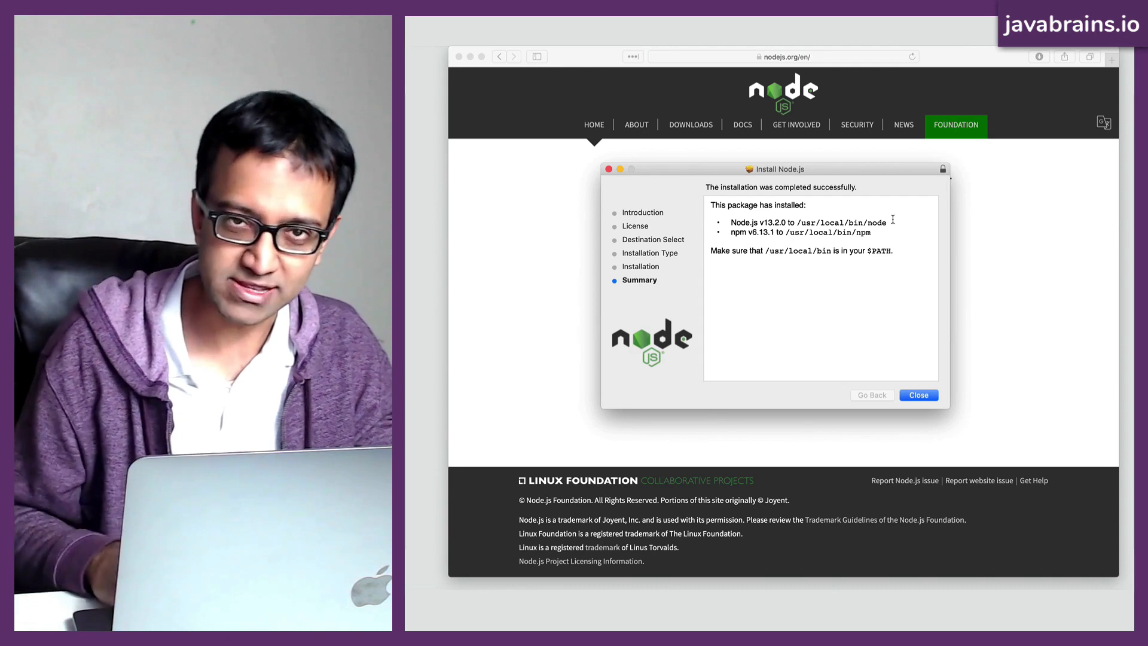
double_click(738, 232)
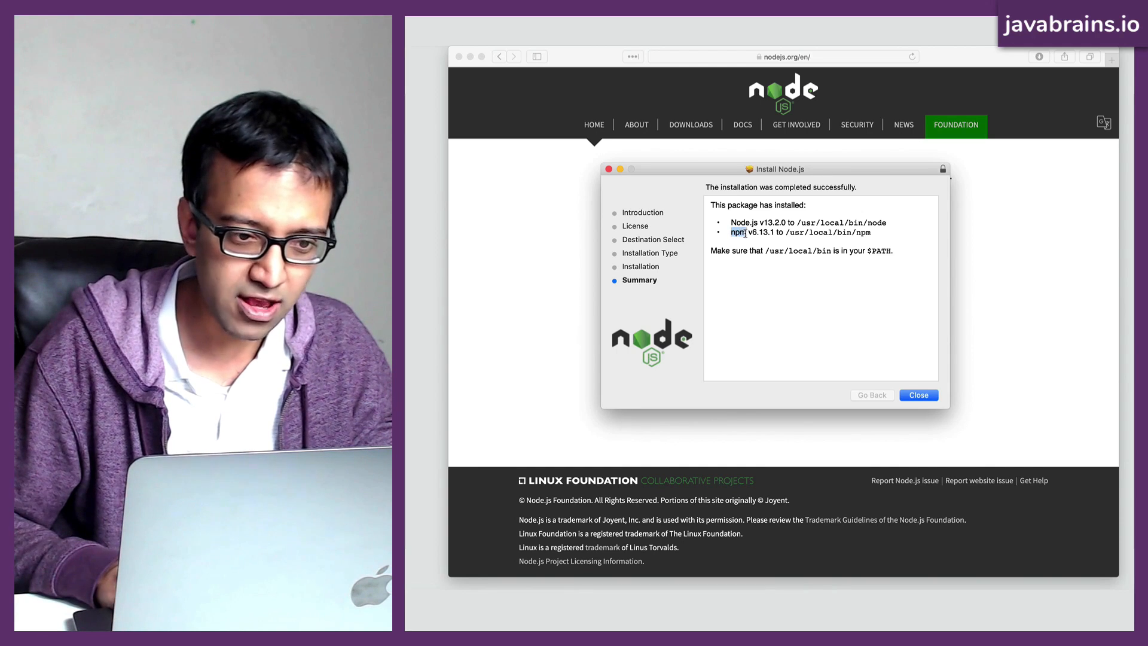
left_click(793, 232)
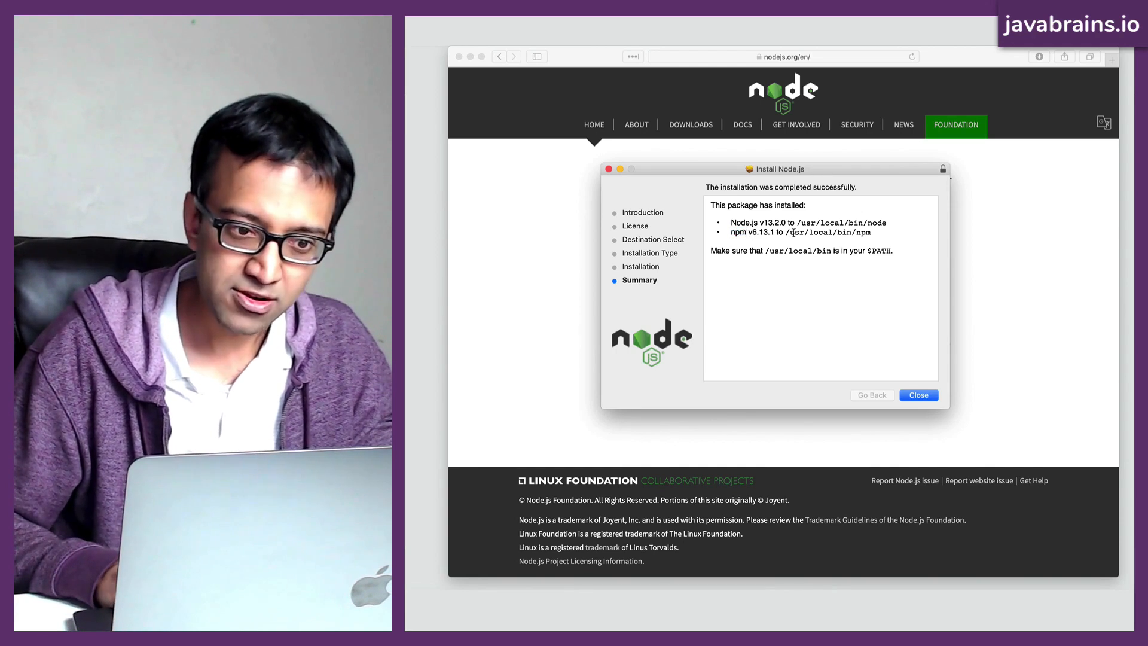
left_click_drag(784, 232, 879, 232)
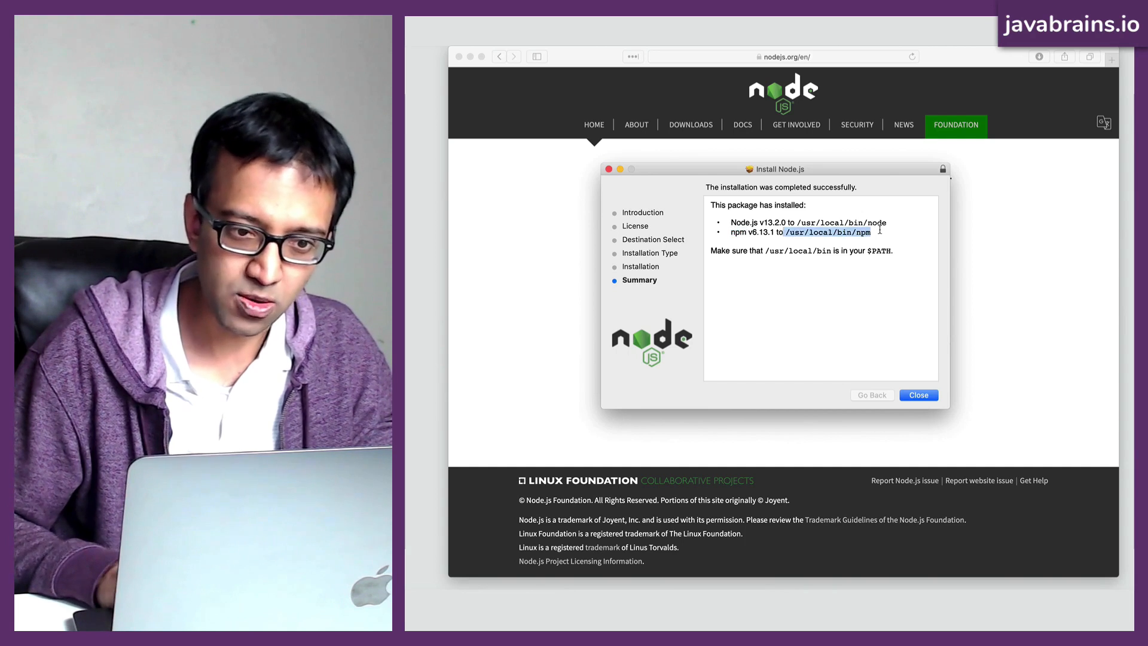
left_click(881, 230)
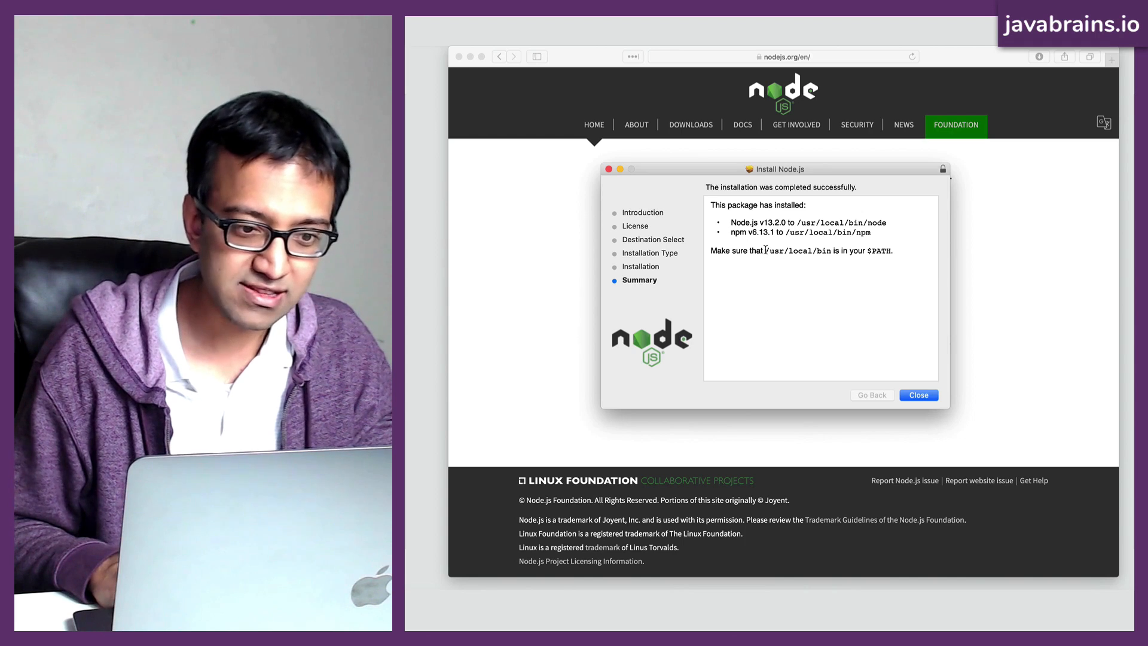
left_click_drag(765, 250, 836, 254)
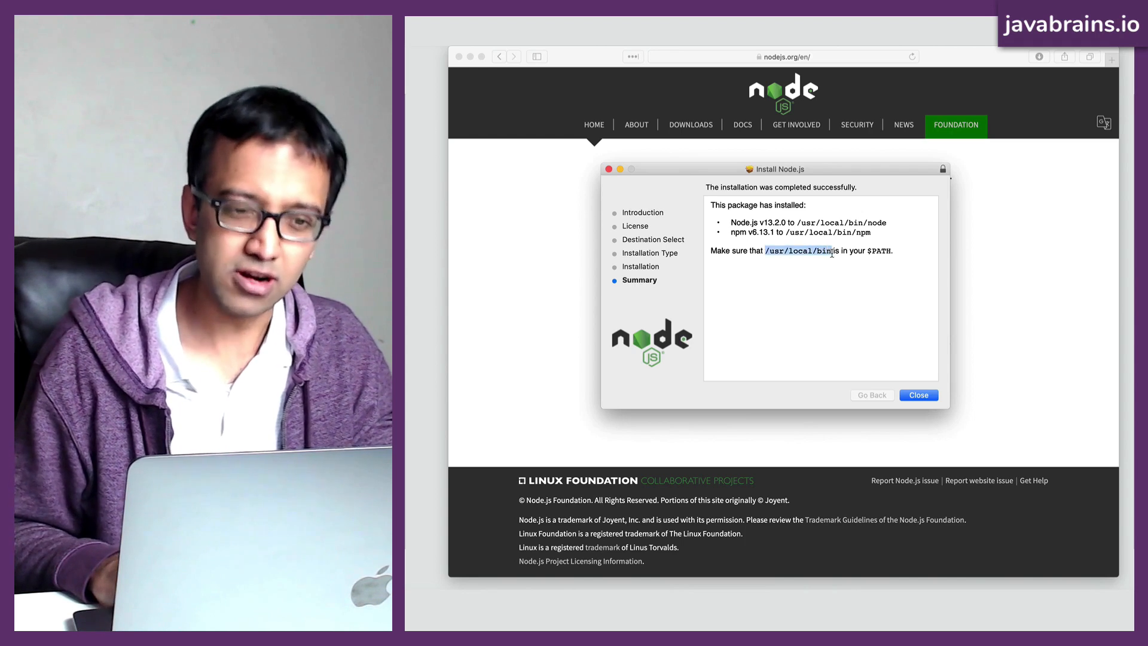
left_click(875, 250)
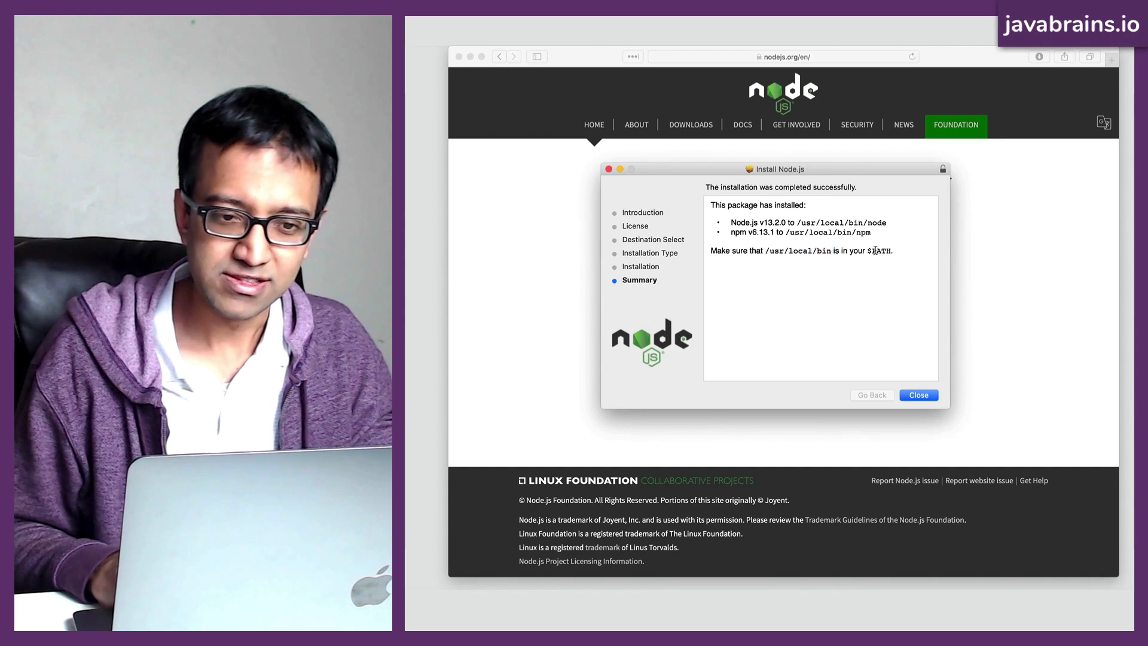
left_click(899, 255)
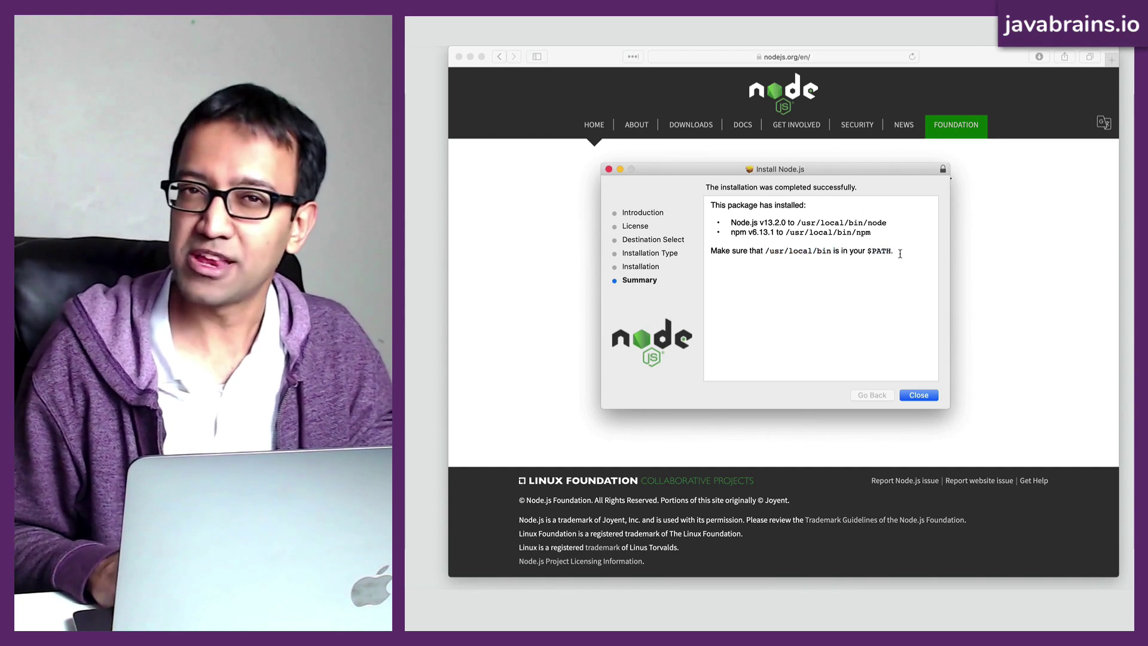
double_click(878, 223)
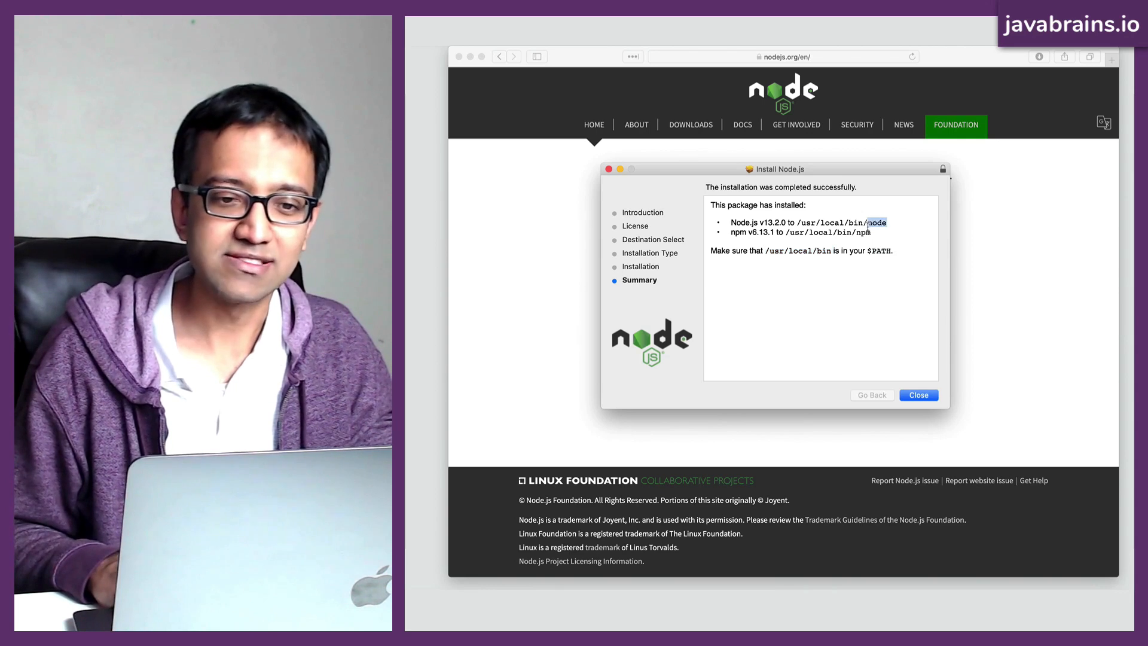
left_click(864, 233)
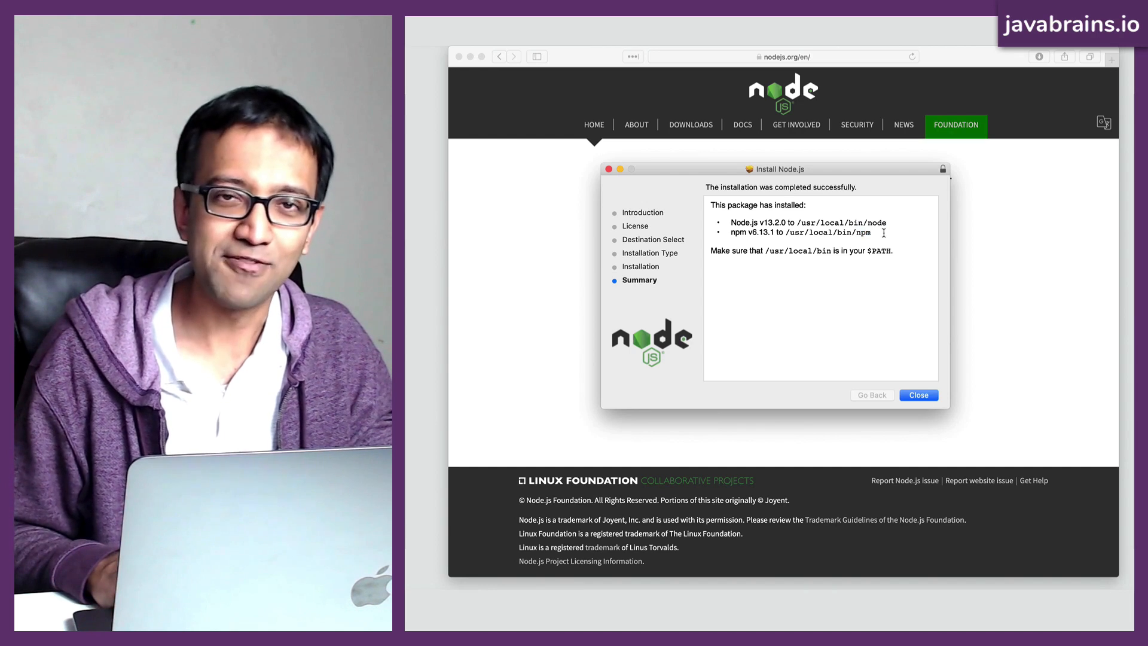
left_click_drag(787, 232, 830, 235)
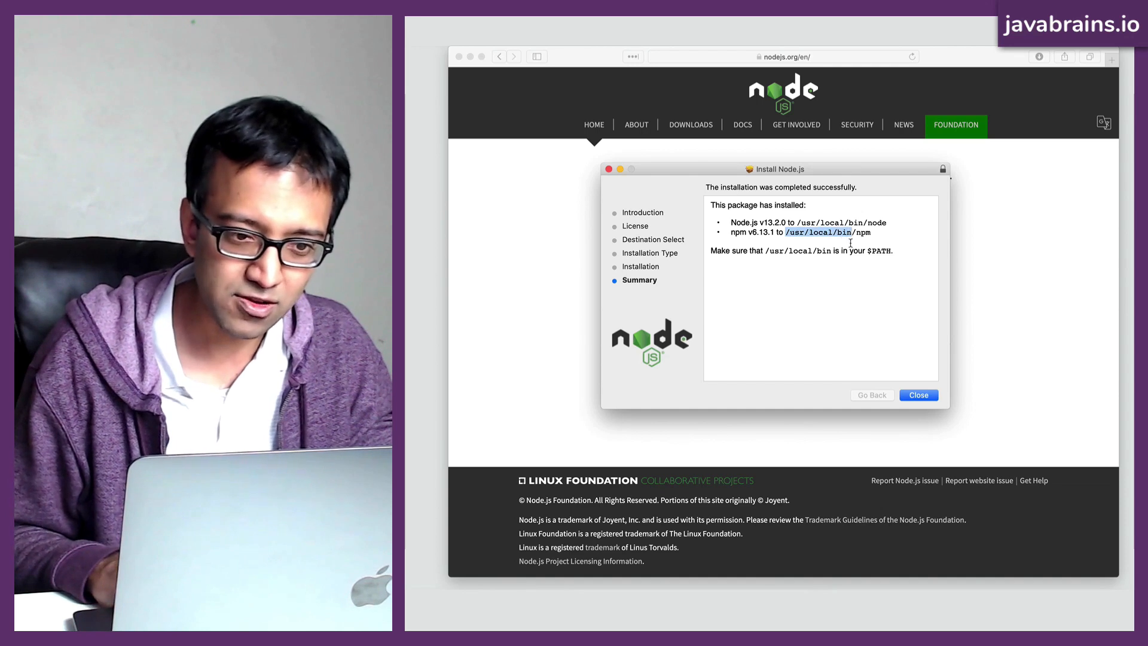
left_click(851, 242)
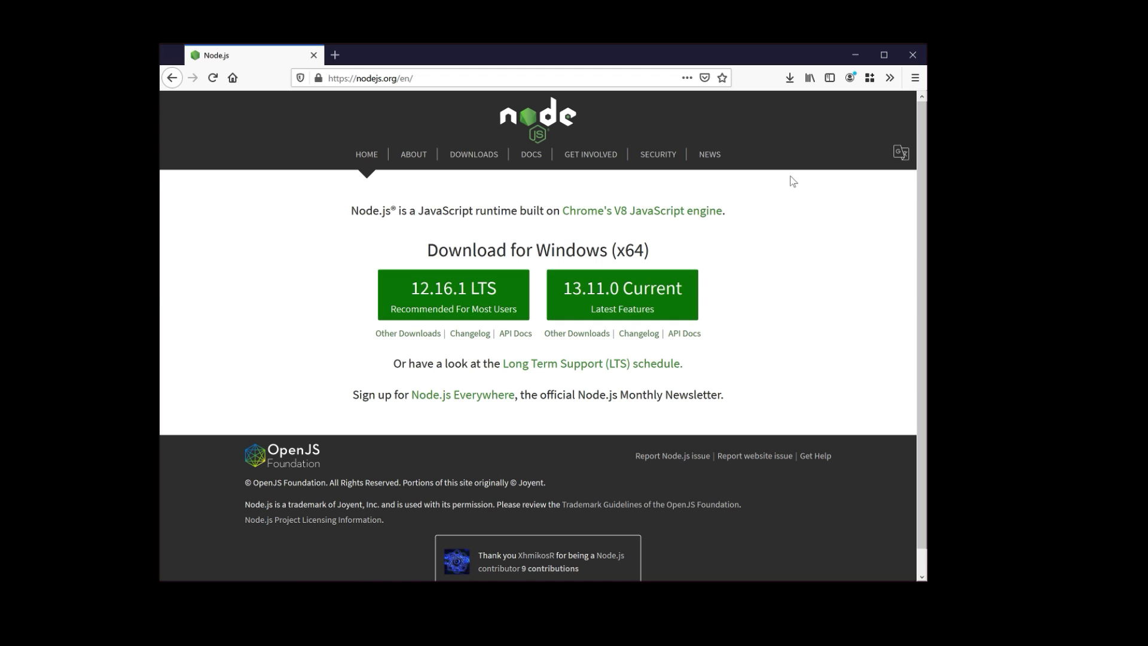
Step: Launch the downloaded Node.js Windows installer and confirm running it
left_click(790, 78)
left_click(628, 109)
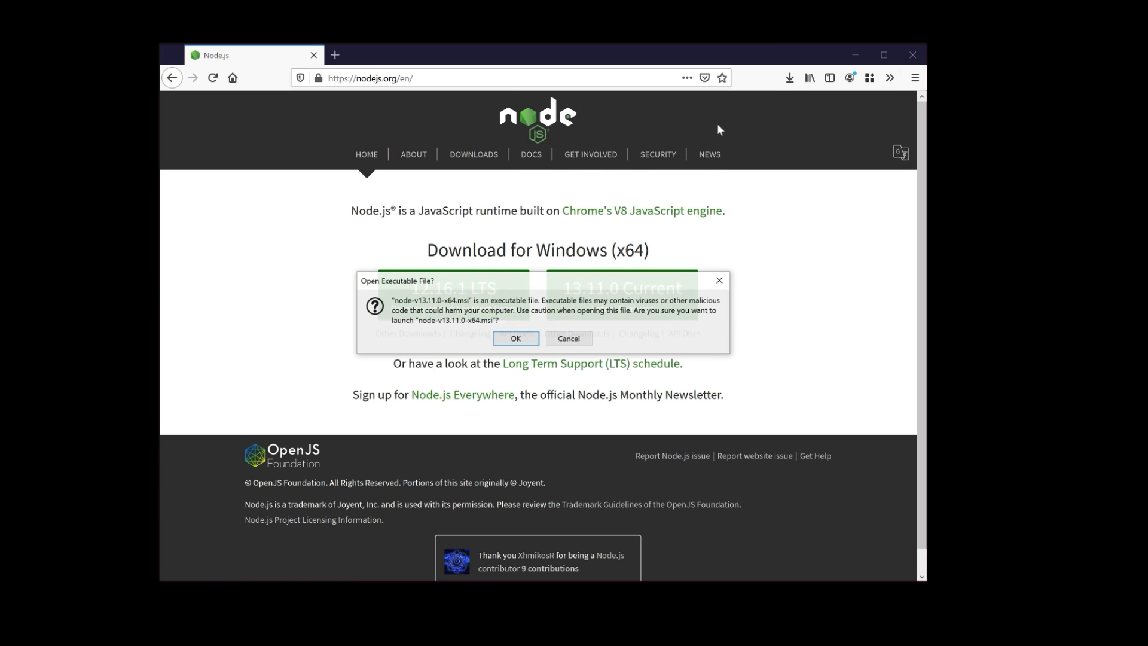
left_click(515, 339)
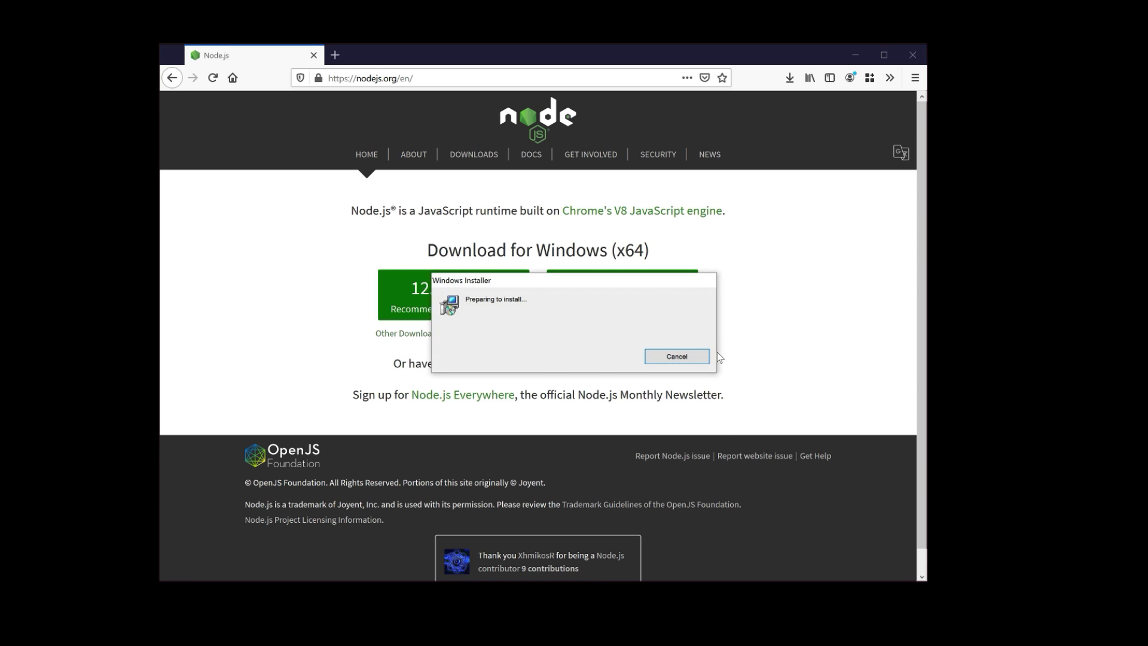
Step: Advance through the welcome and license pages, keeping the default install folder
left_click(640, 427)
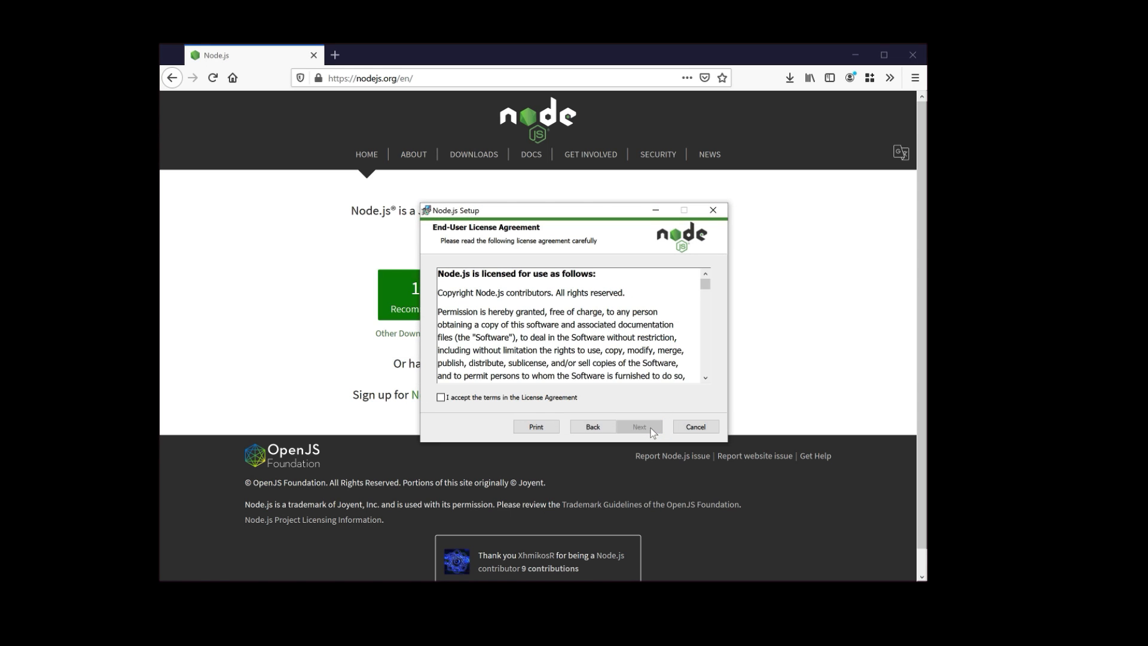
left_click(636, 428)
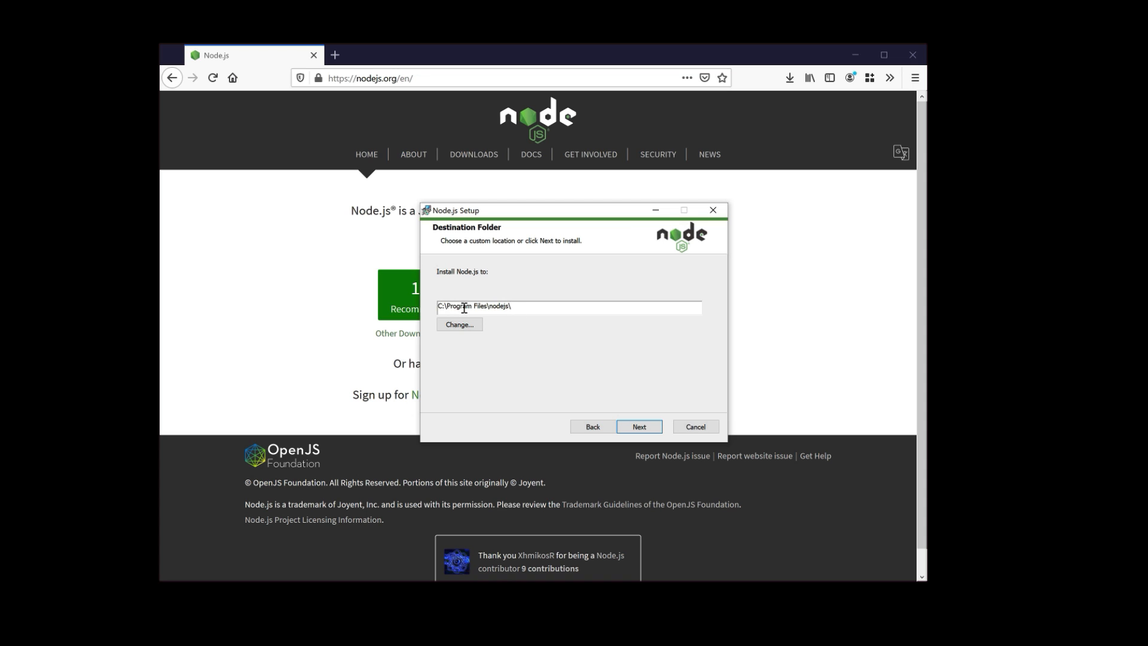
left_click(662, 429)
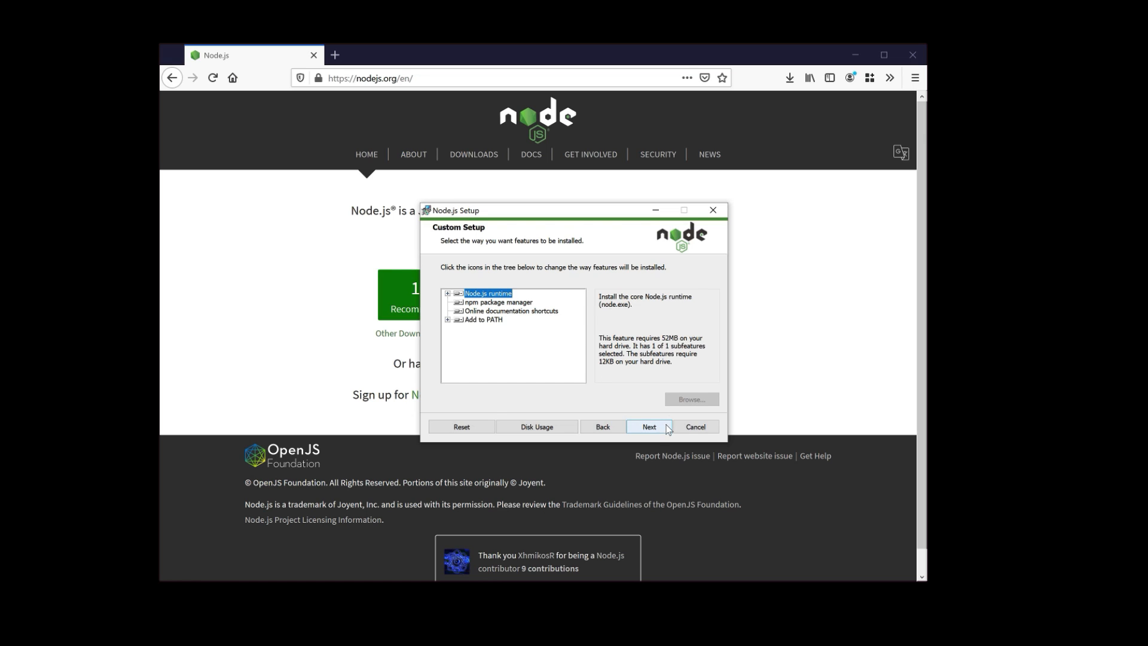
Step: Review the Add to PATH feature, keep default features, skip native module tools, and install
left_click(447, 320)
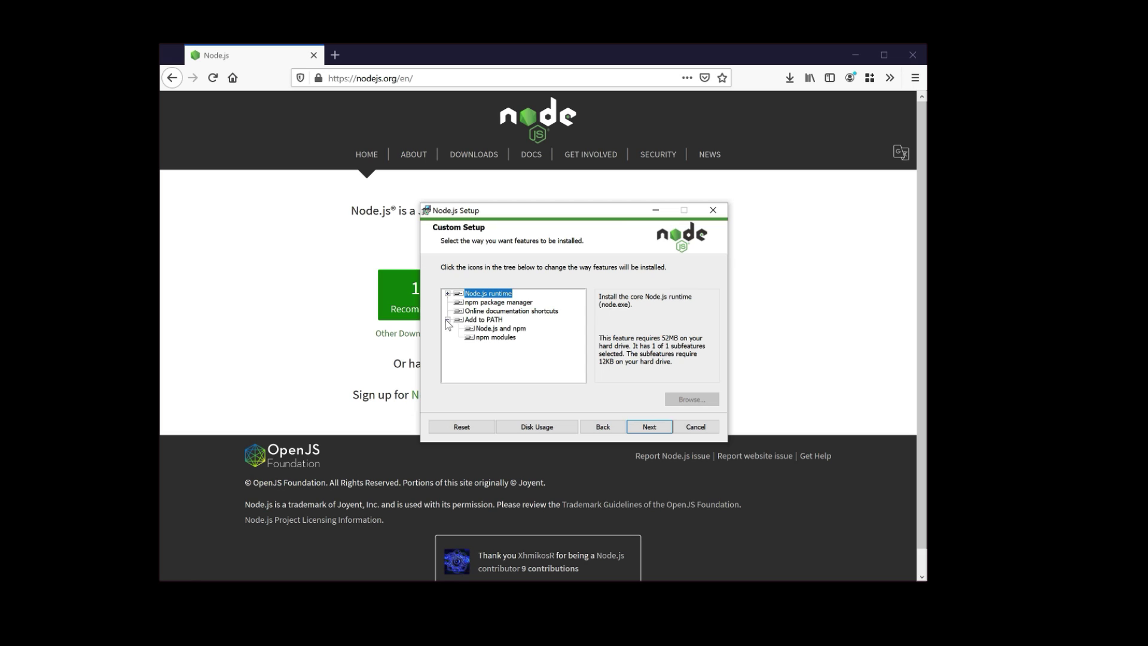
left_click(475, 320)
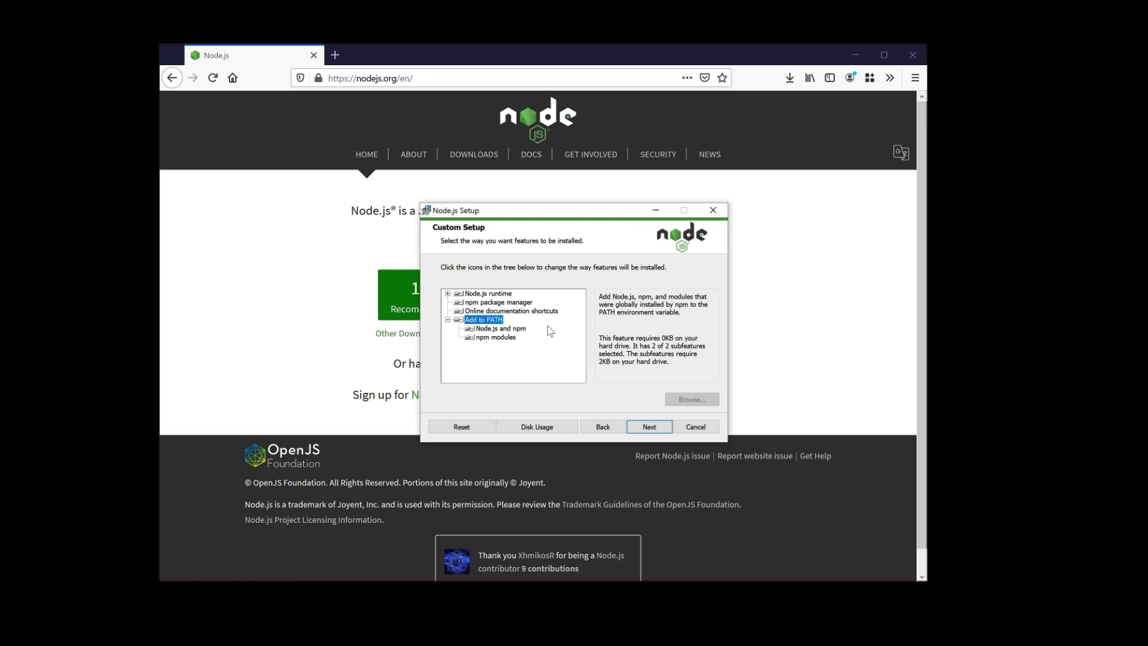
left_click(653, 425)
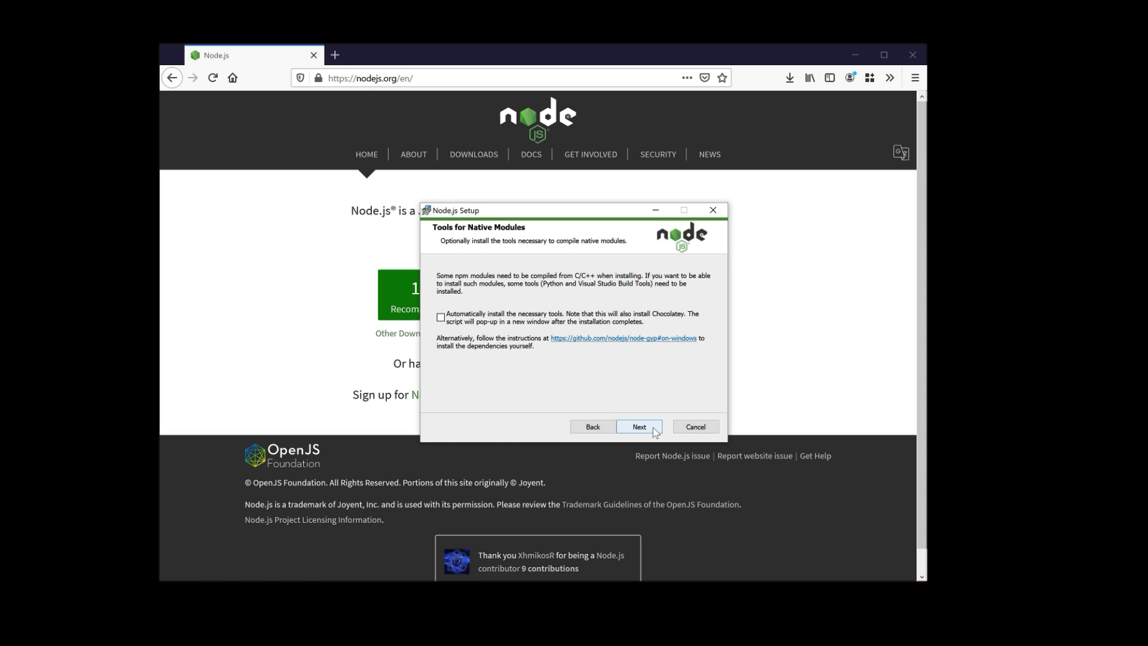
left_click(654, 430)
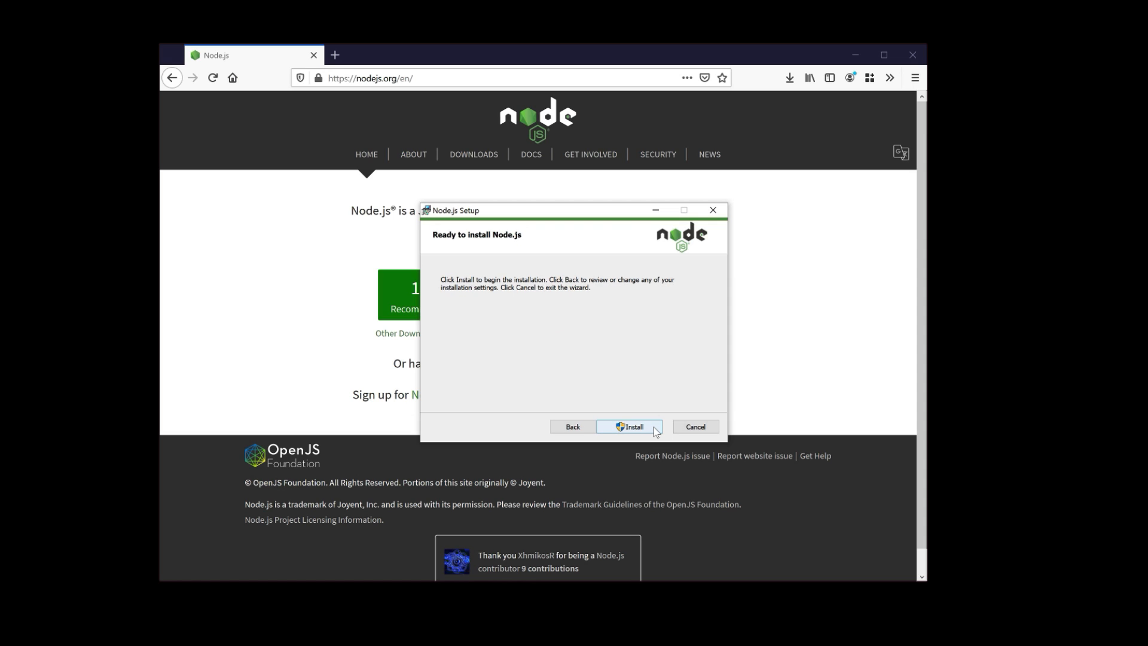
left_click(657, 430)
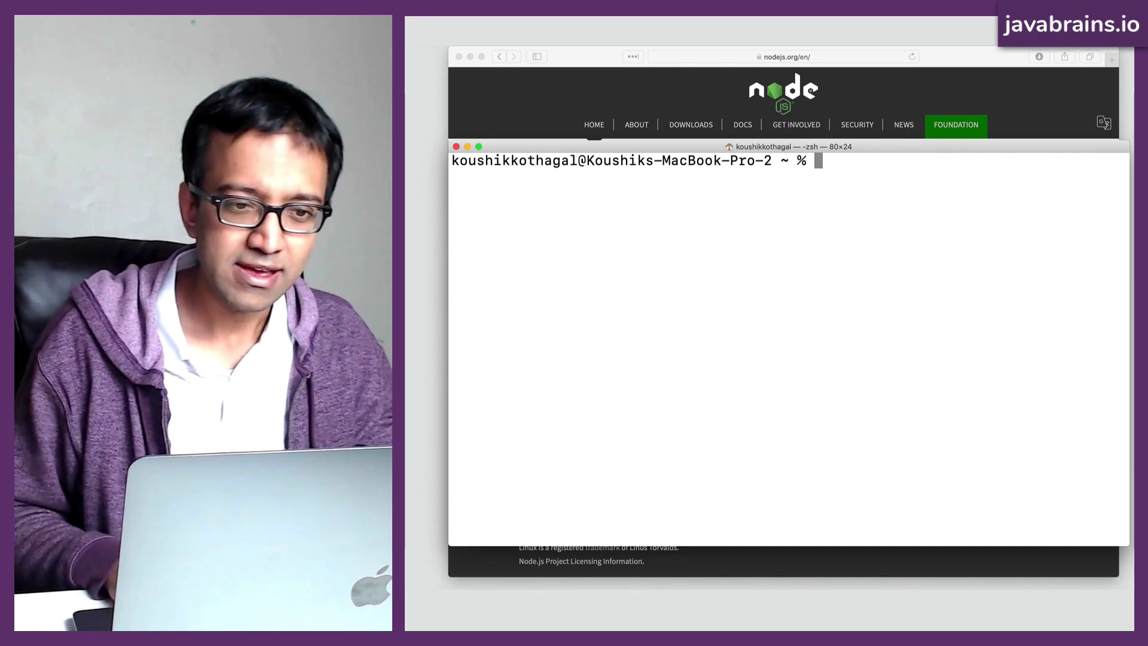
type("node ")
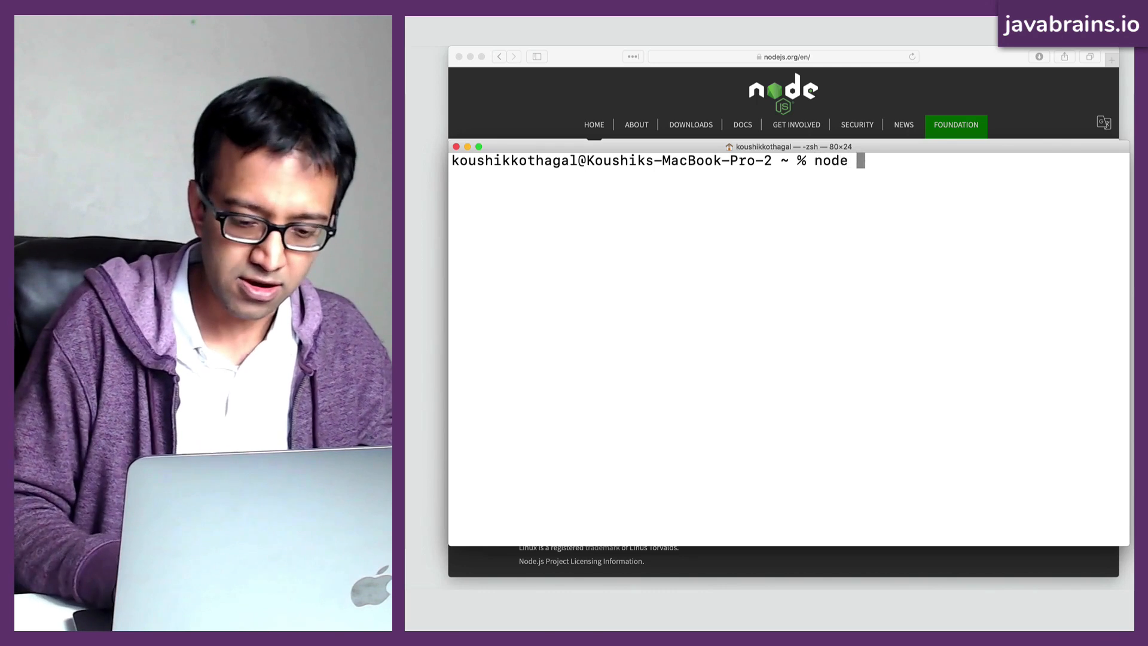
type("-v")
Step: Run node -v and highlight the reported version v13.2.0 and the command
key("Return")
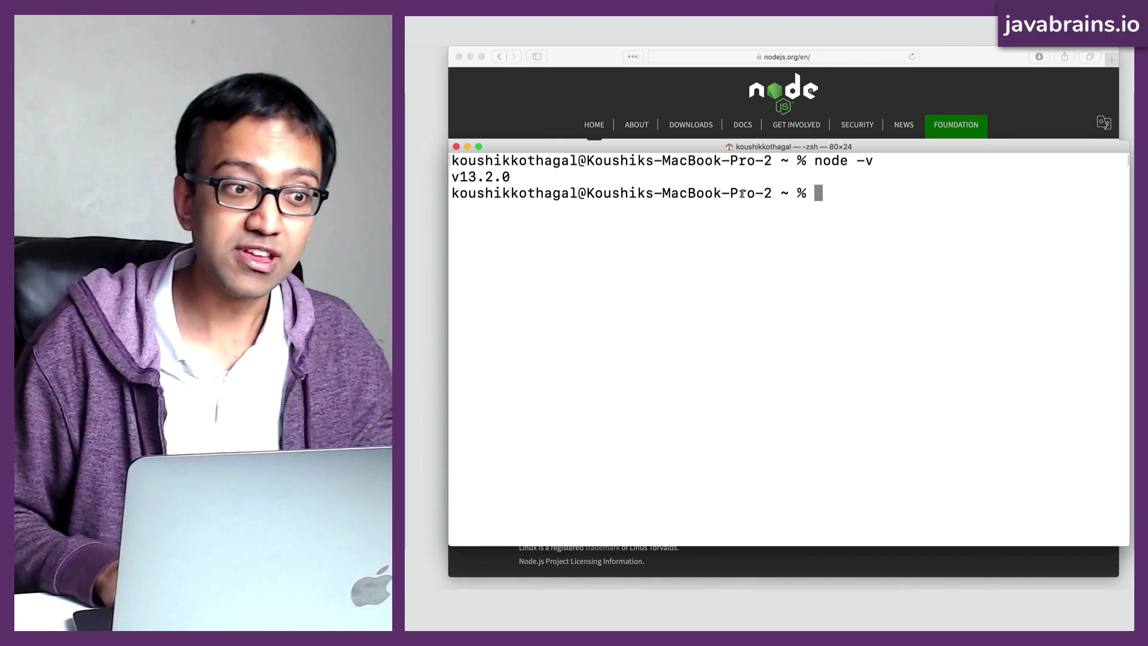
left_click_drag(541, 177, 444, 177)
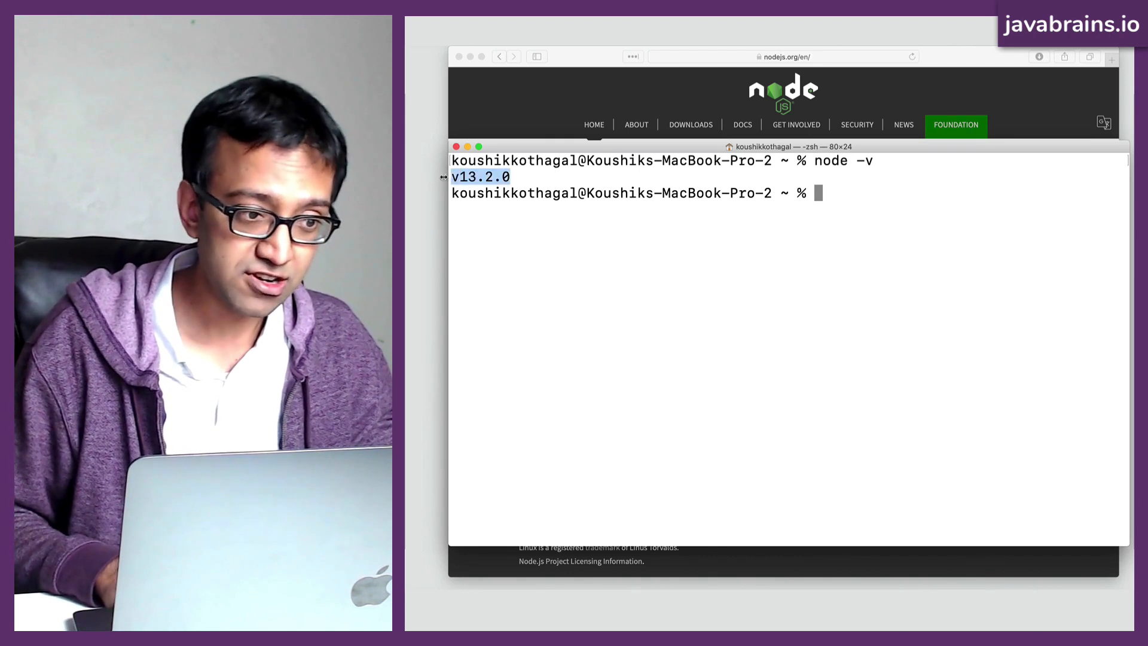
left_click(572, 177)
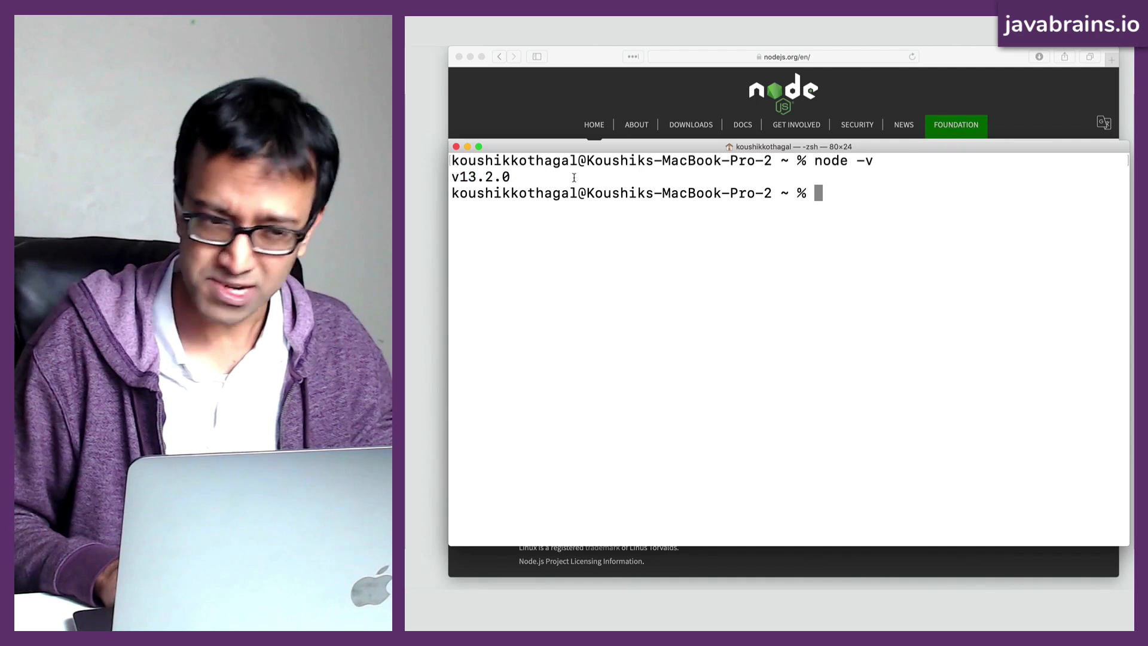
left_click_drag(813, 160, 889, 162)
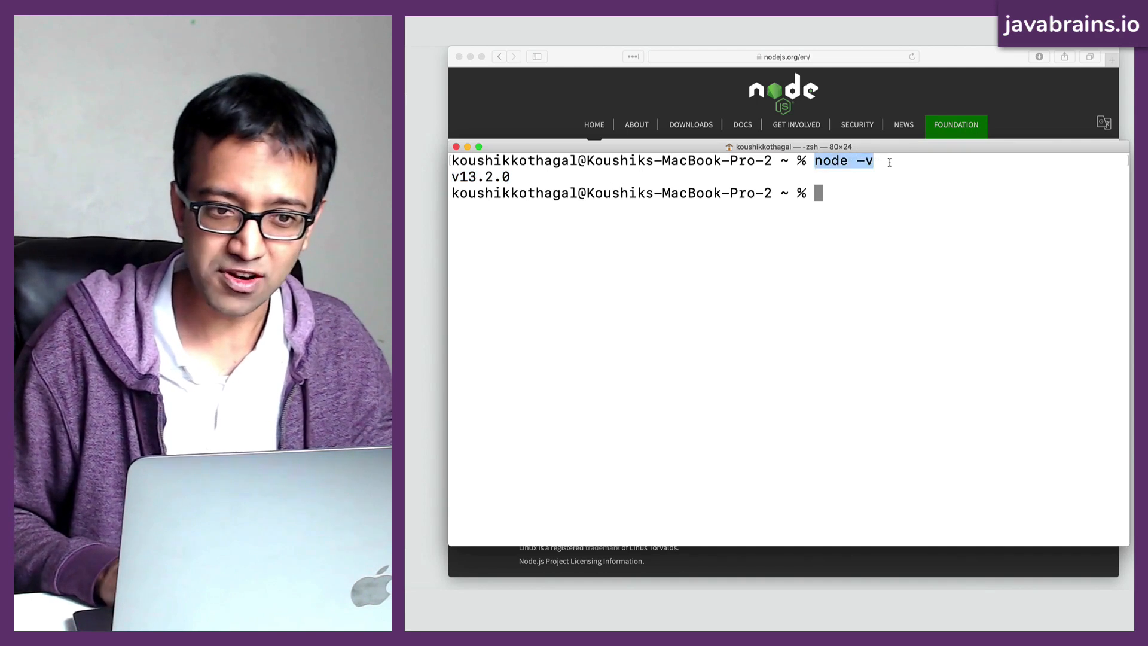
left_click(894, 172)
type("nod")
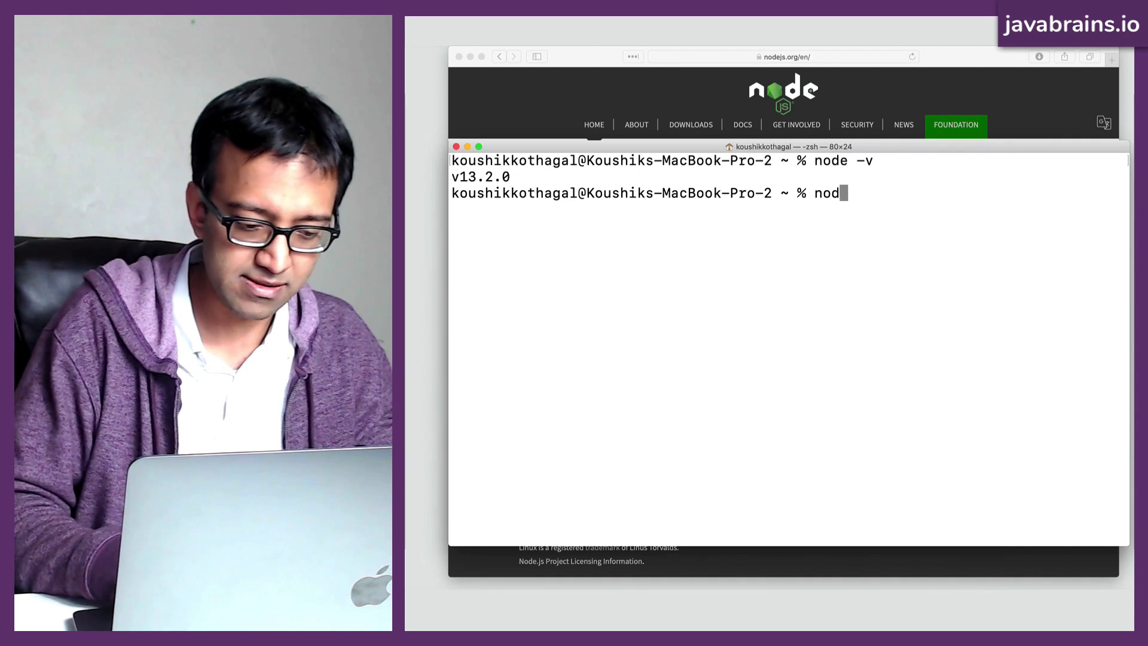
type("e1 ")
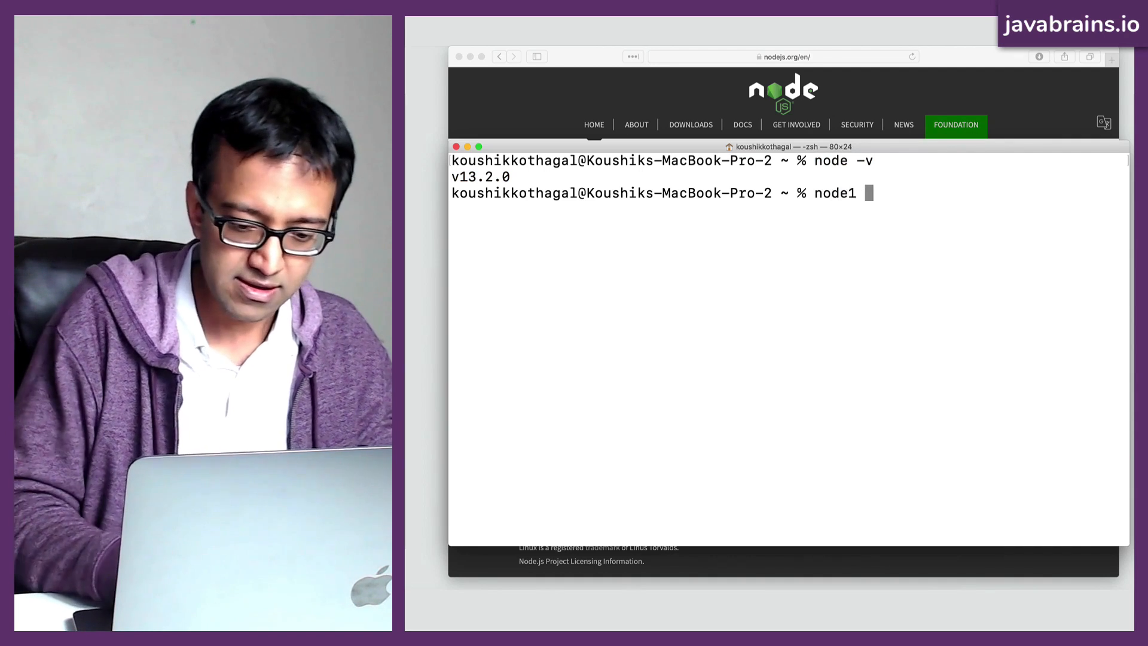
type("-v")
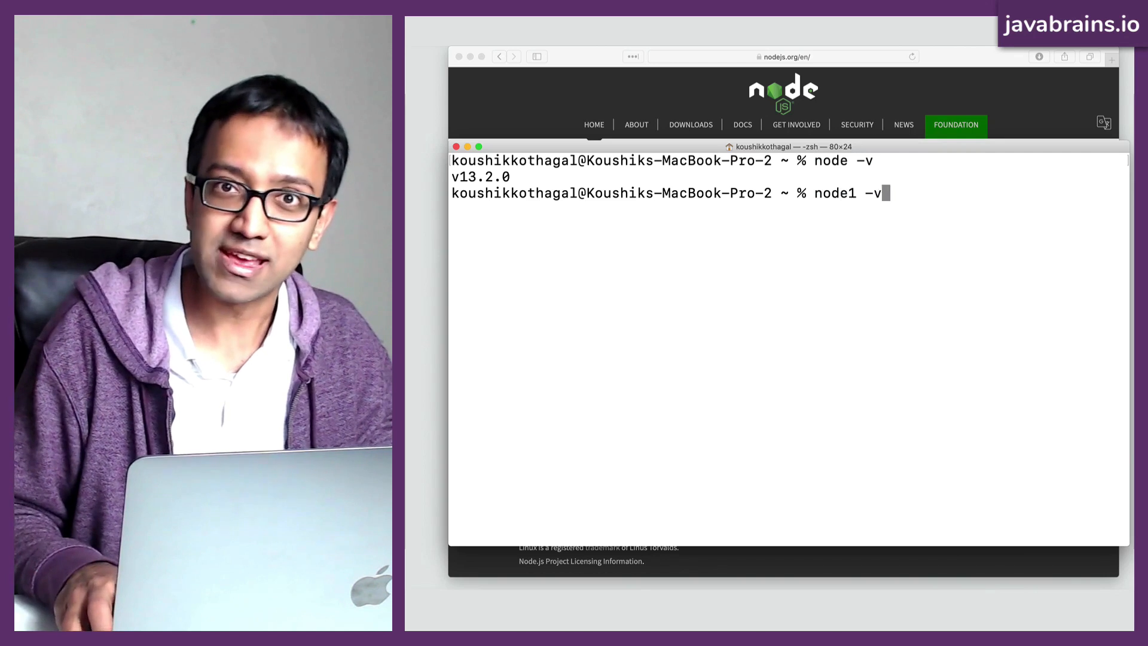
Step: Run the misspelled node1 -v to show command not found, then rerun node -v for v13.2.0
key("Return")
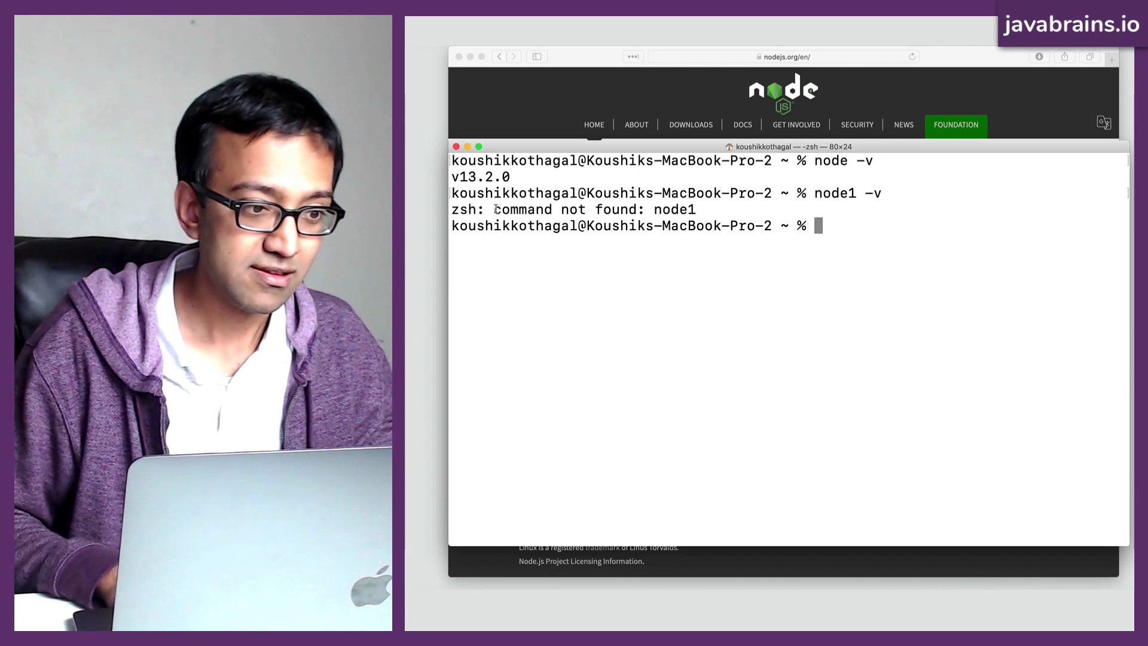
left_click_drag(494, 210, 691, 208)
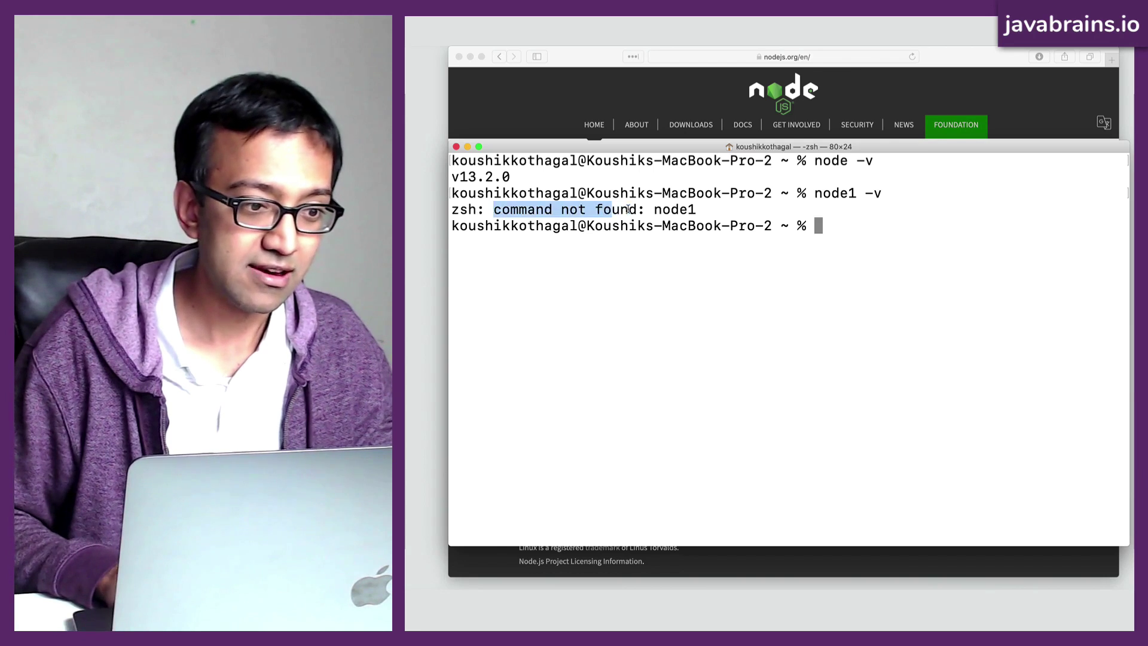
left_click(697, 210)
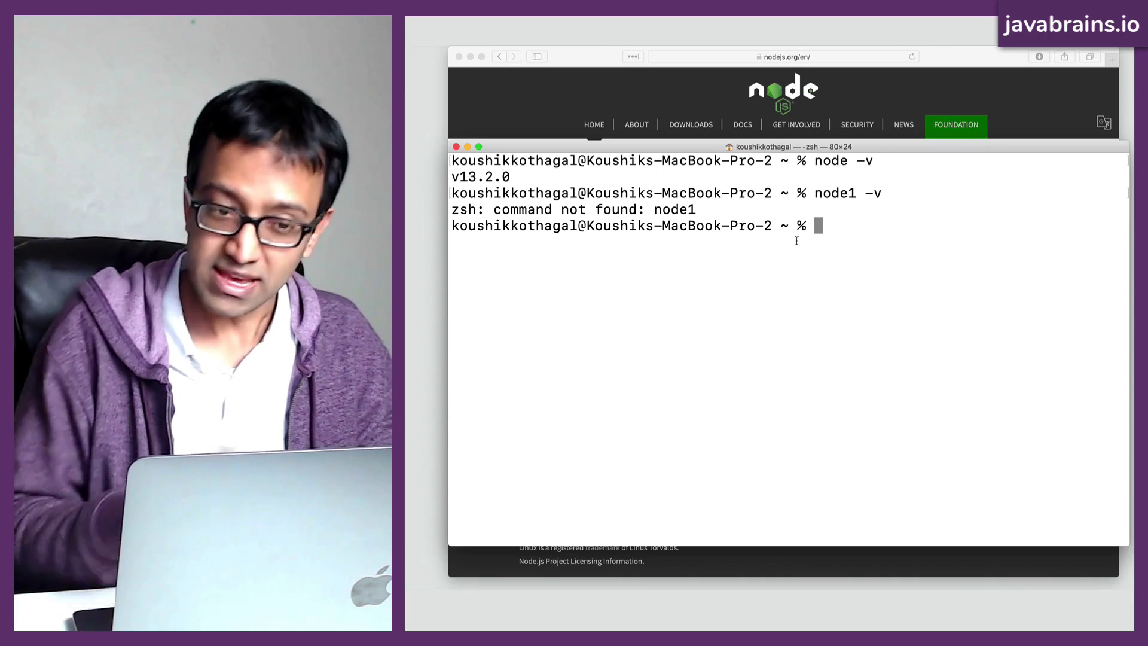
key("Up")
key("Up")
key("Return")
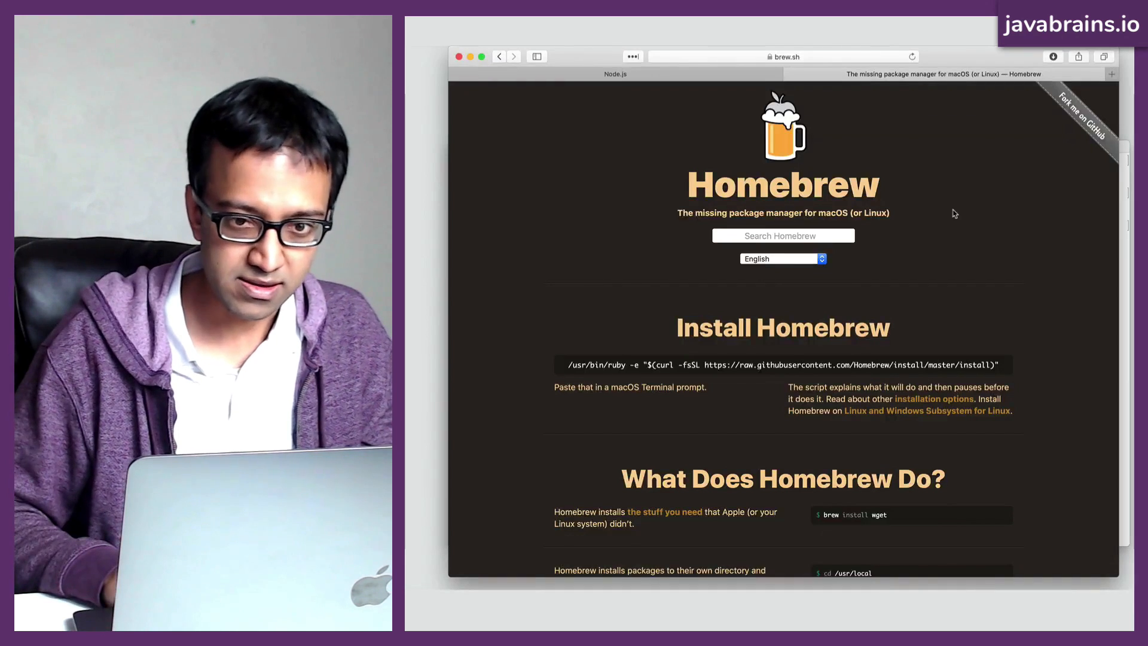
scroll(948, 222, "down", 2)
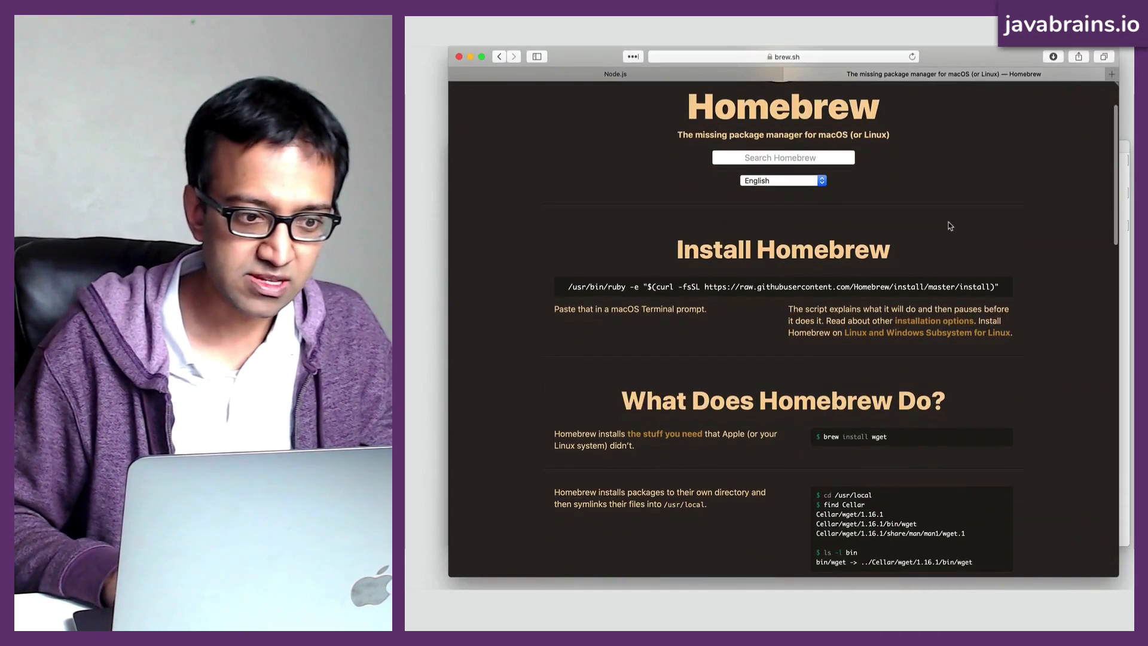
Step: Review the Homebrew install command and the brew install wget example, then return to the Node.js site
triple_click(568, 286)
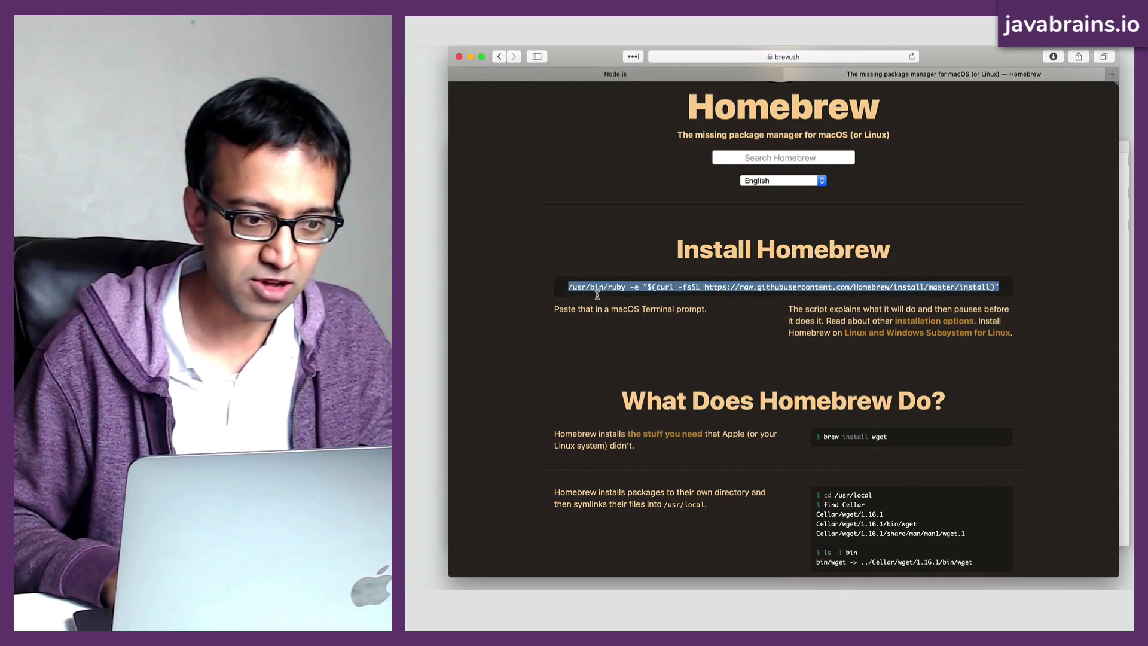
left_click(596, 295)
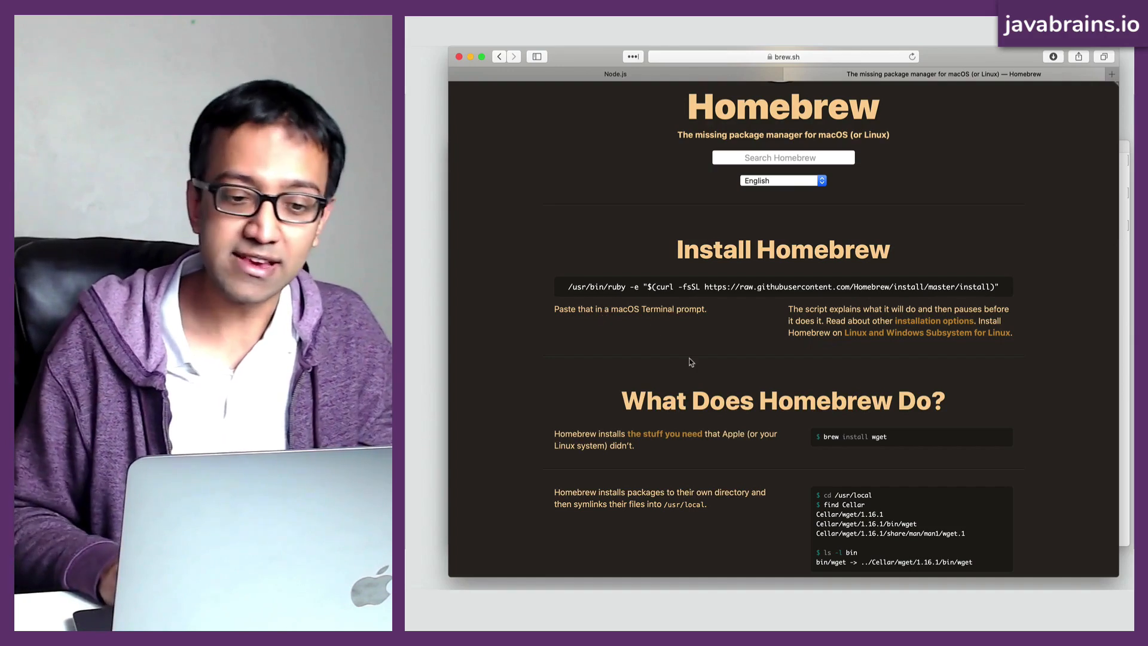
scroll(691, 363, "down", 4)
scroll(826, 357, "down", 1)
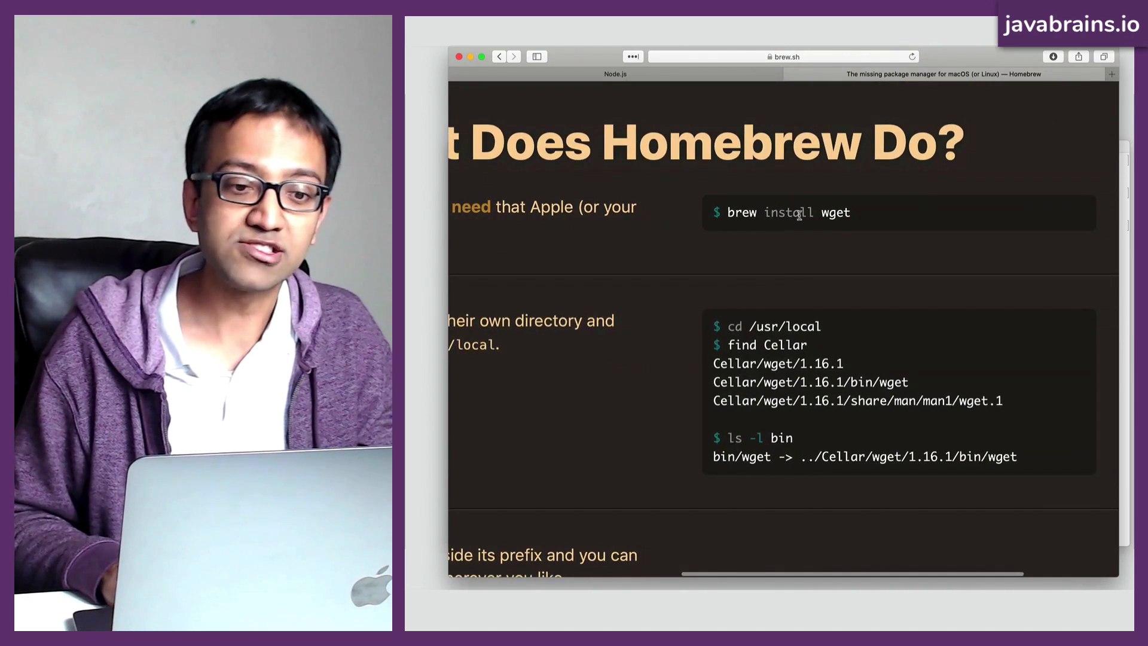
double_click(835, 213)
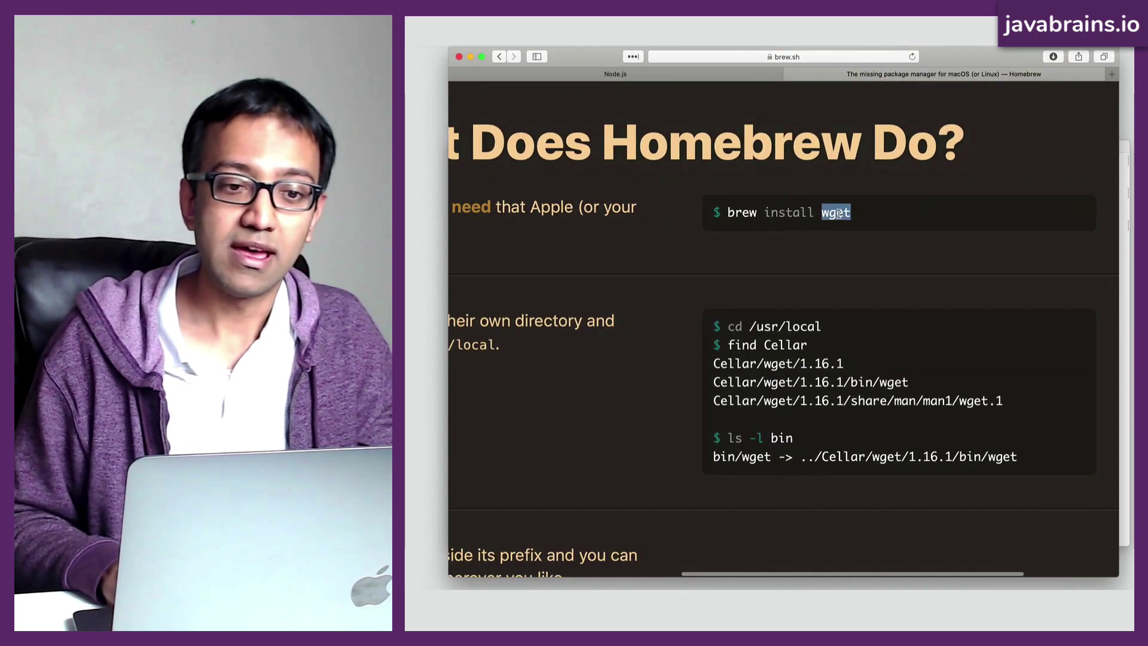
left_click(844, 248)
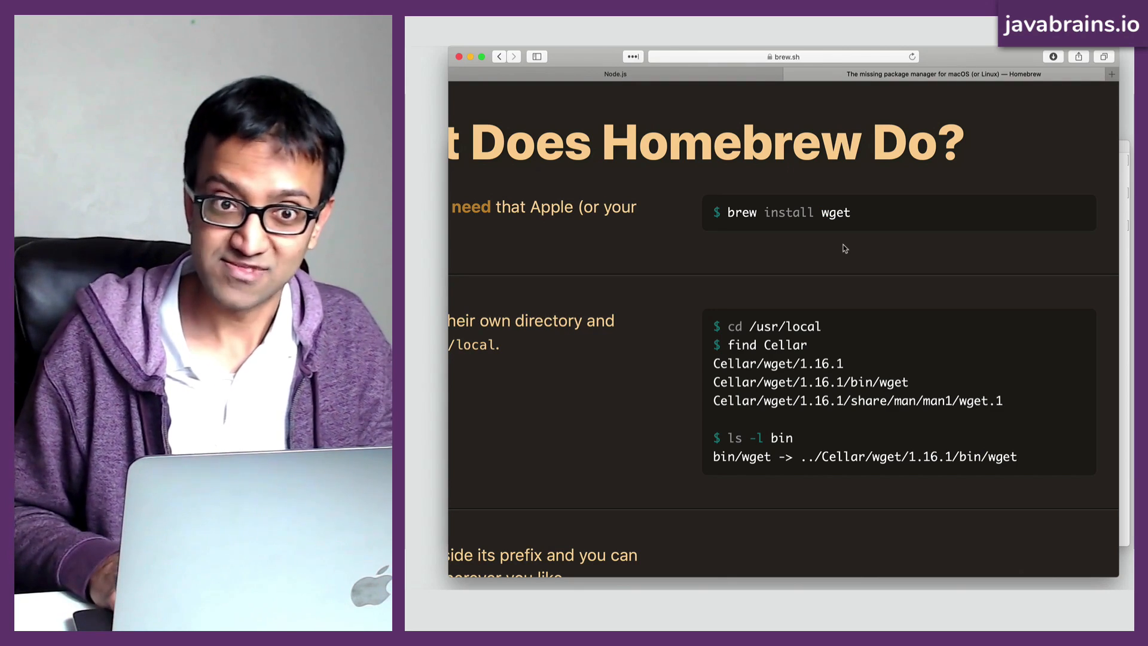
key("super+minus")
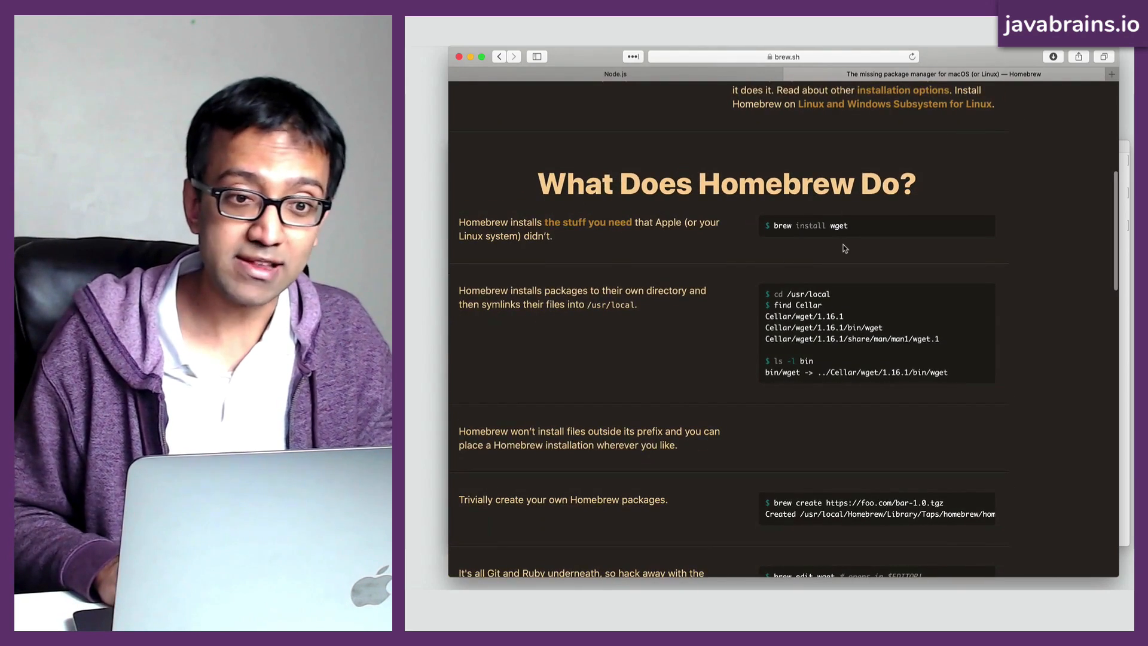
left_click(732, 75)
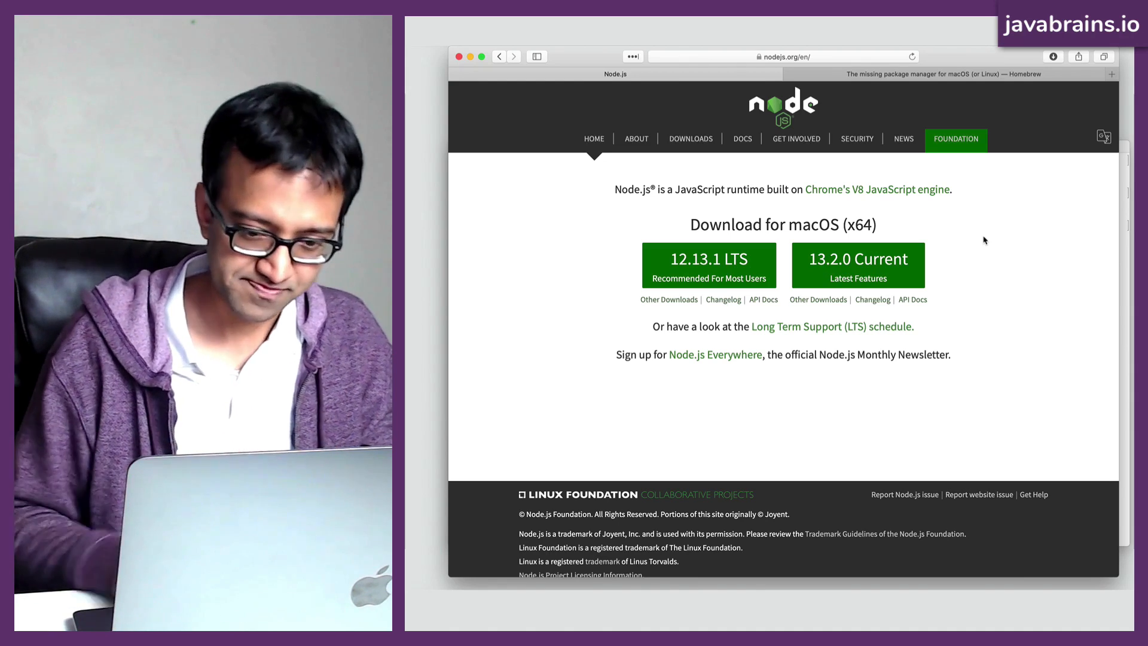
Step: Bring Terminal forward and highlight the second node -v command reporting v13.2.0
key("super+Tab")
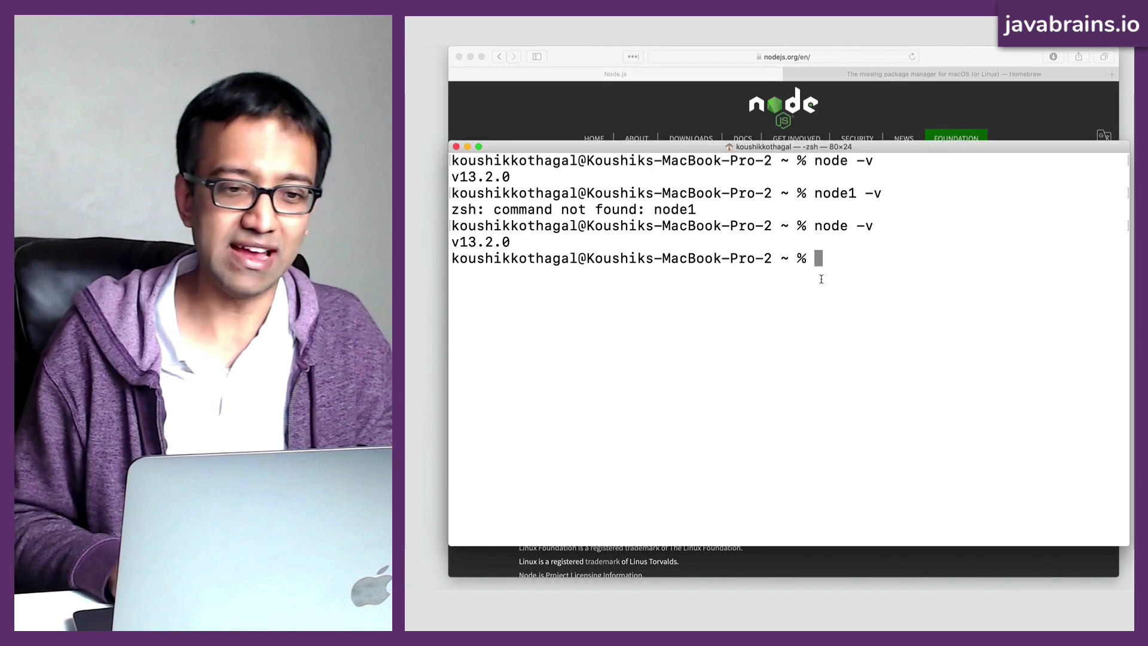
left_click_drag(811, 225, 882, 224)
left_click(887, 223)
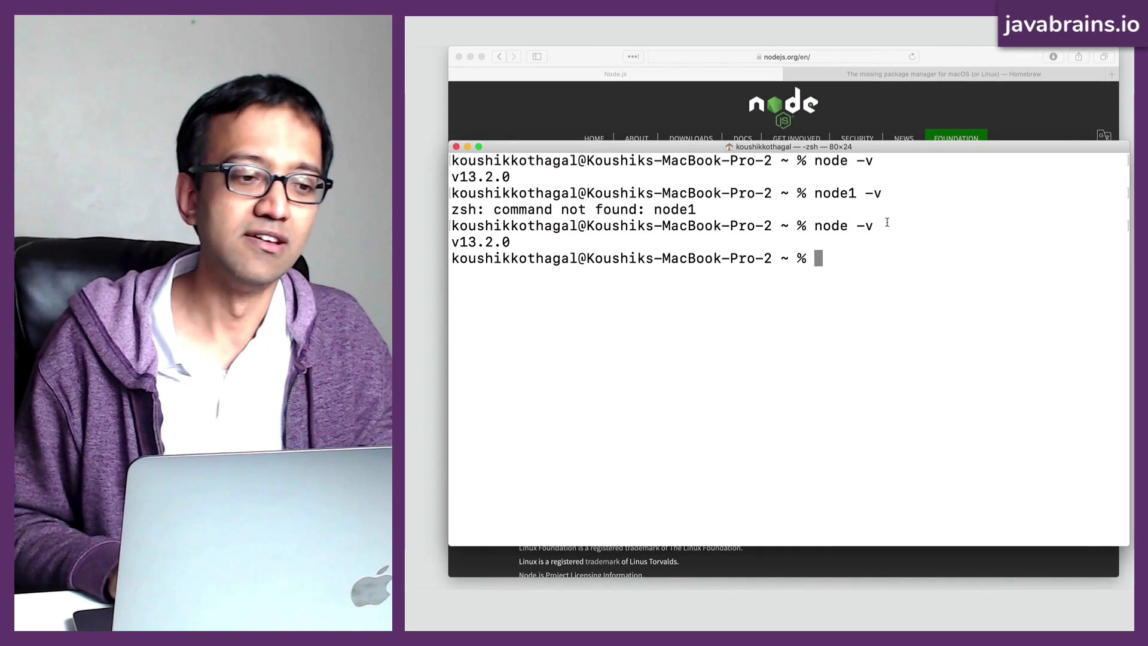